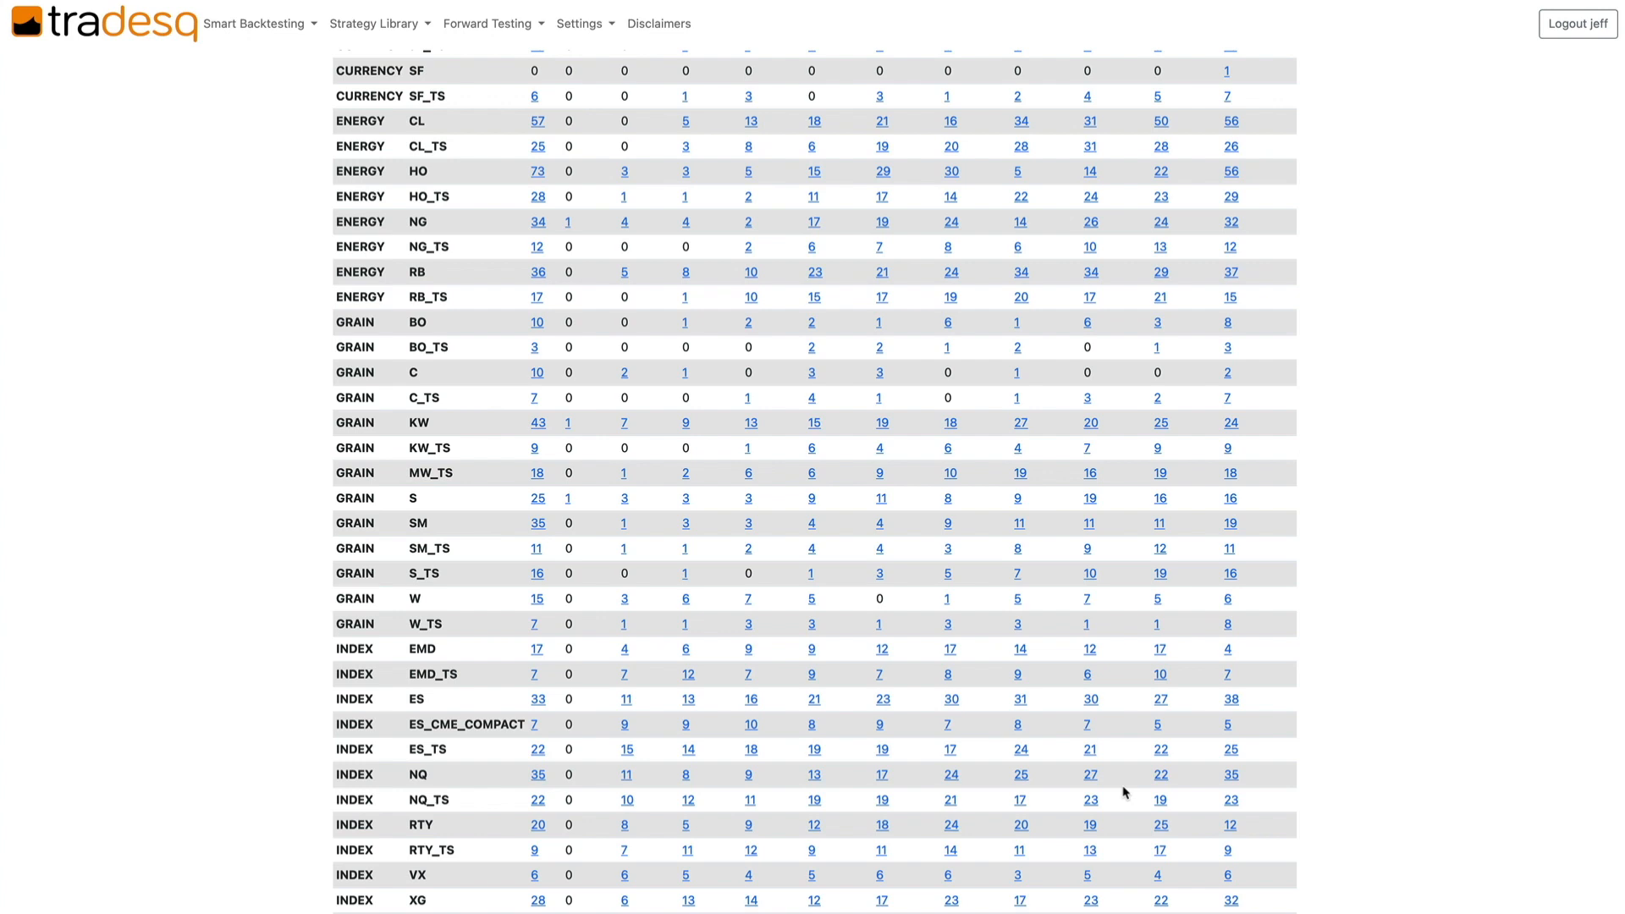
Look over the Strategy Matrix table and open the Strategy Screener.
scroll(1124, 792, down, 4)
scroll(1124, 792, up, 8)
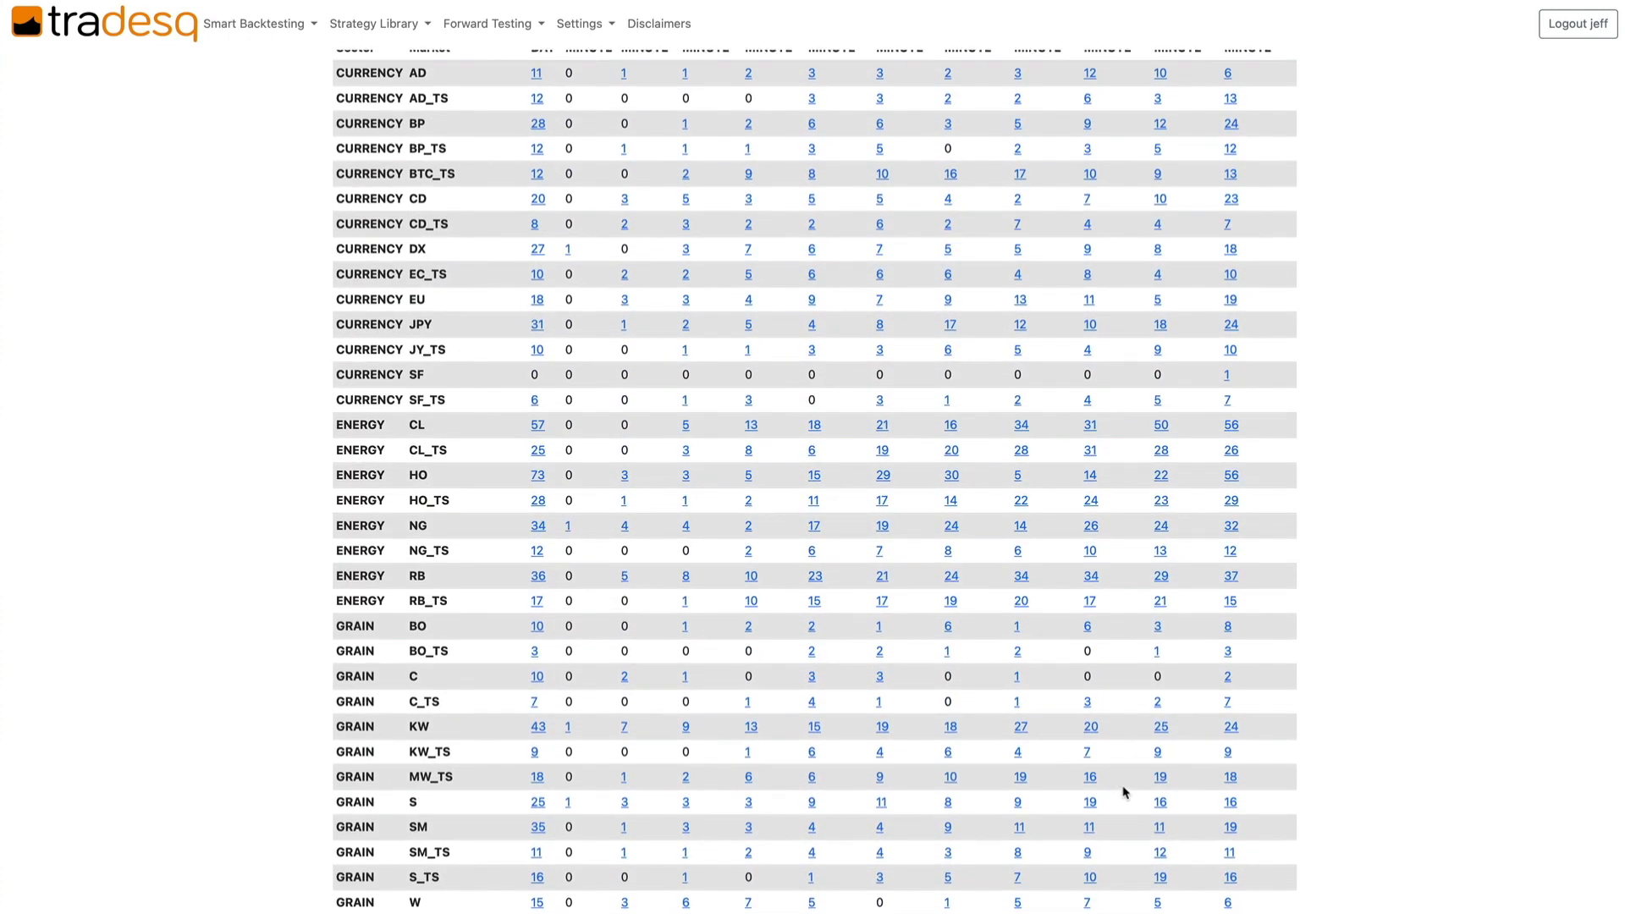
scroll(1124, 792, up, 3)
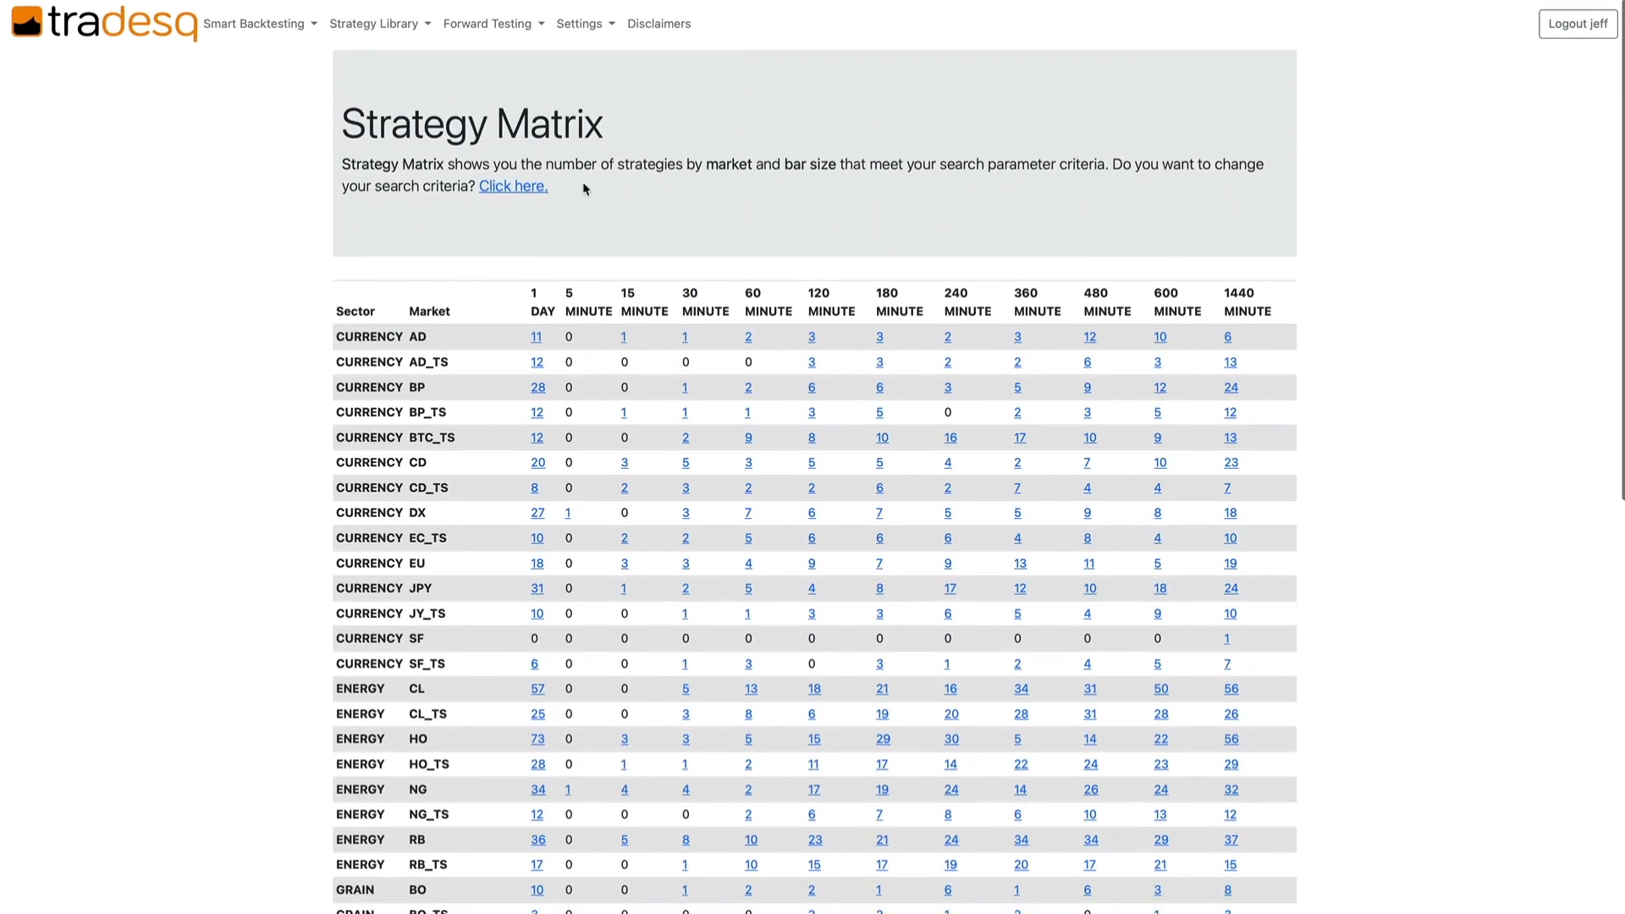
click(382, 28)
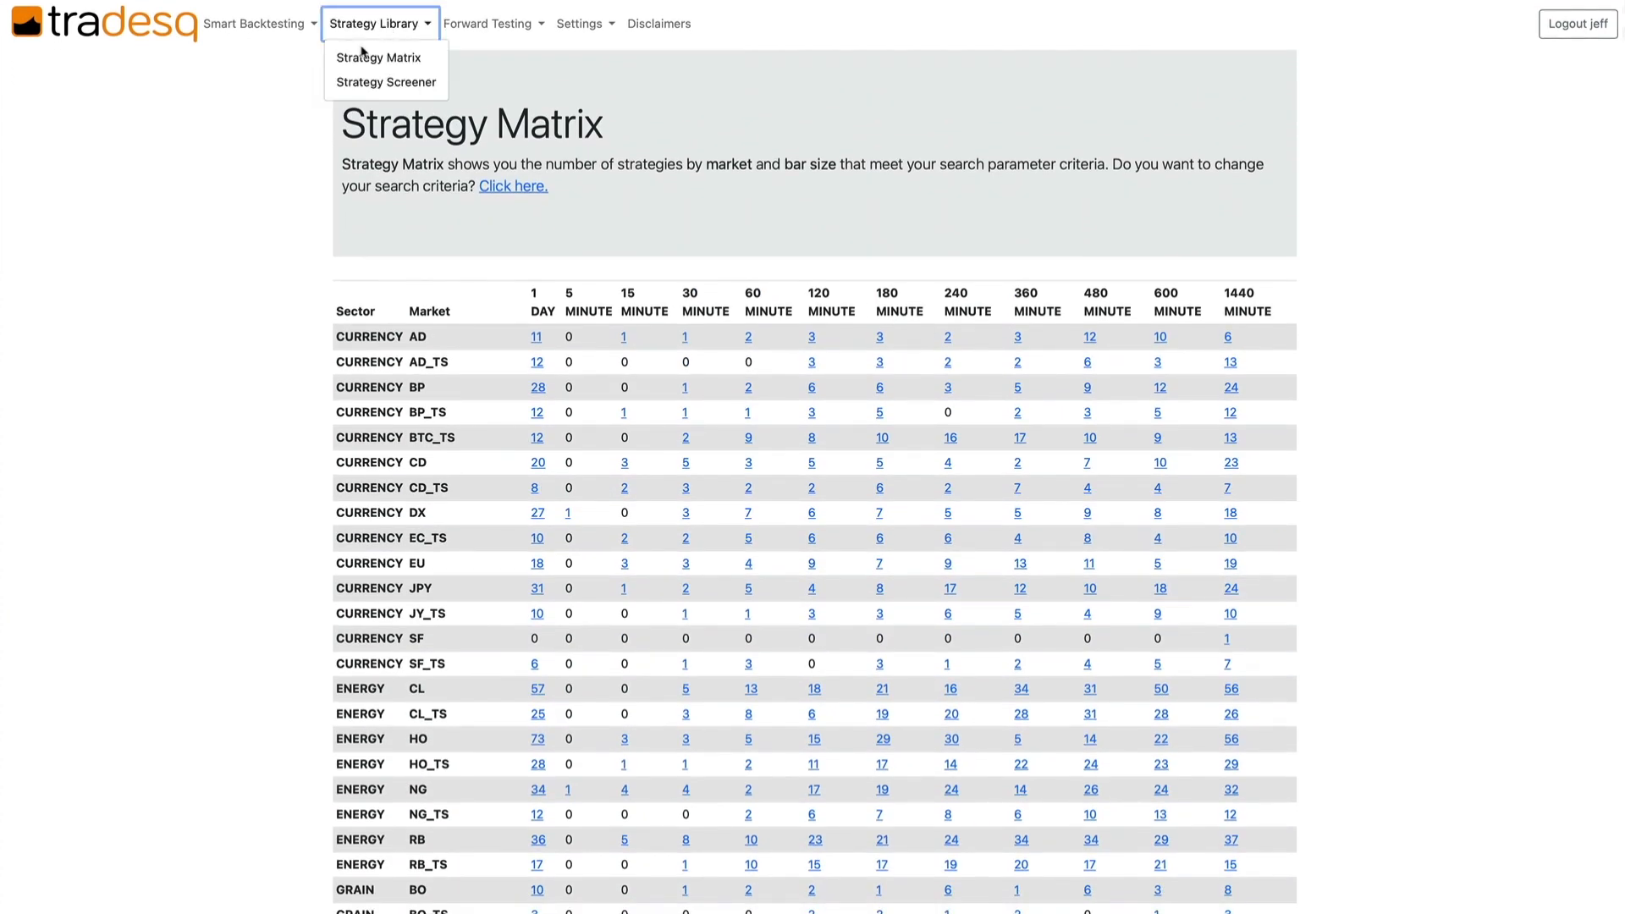
click(372, 82)
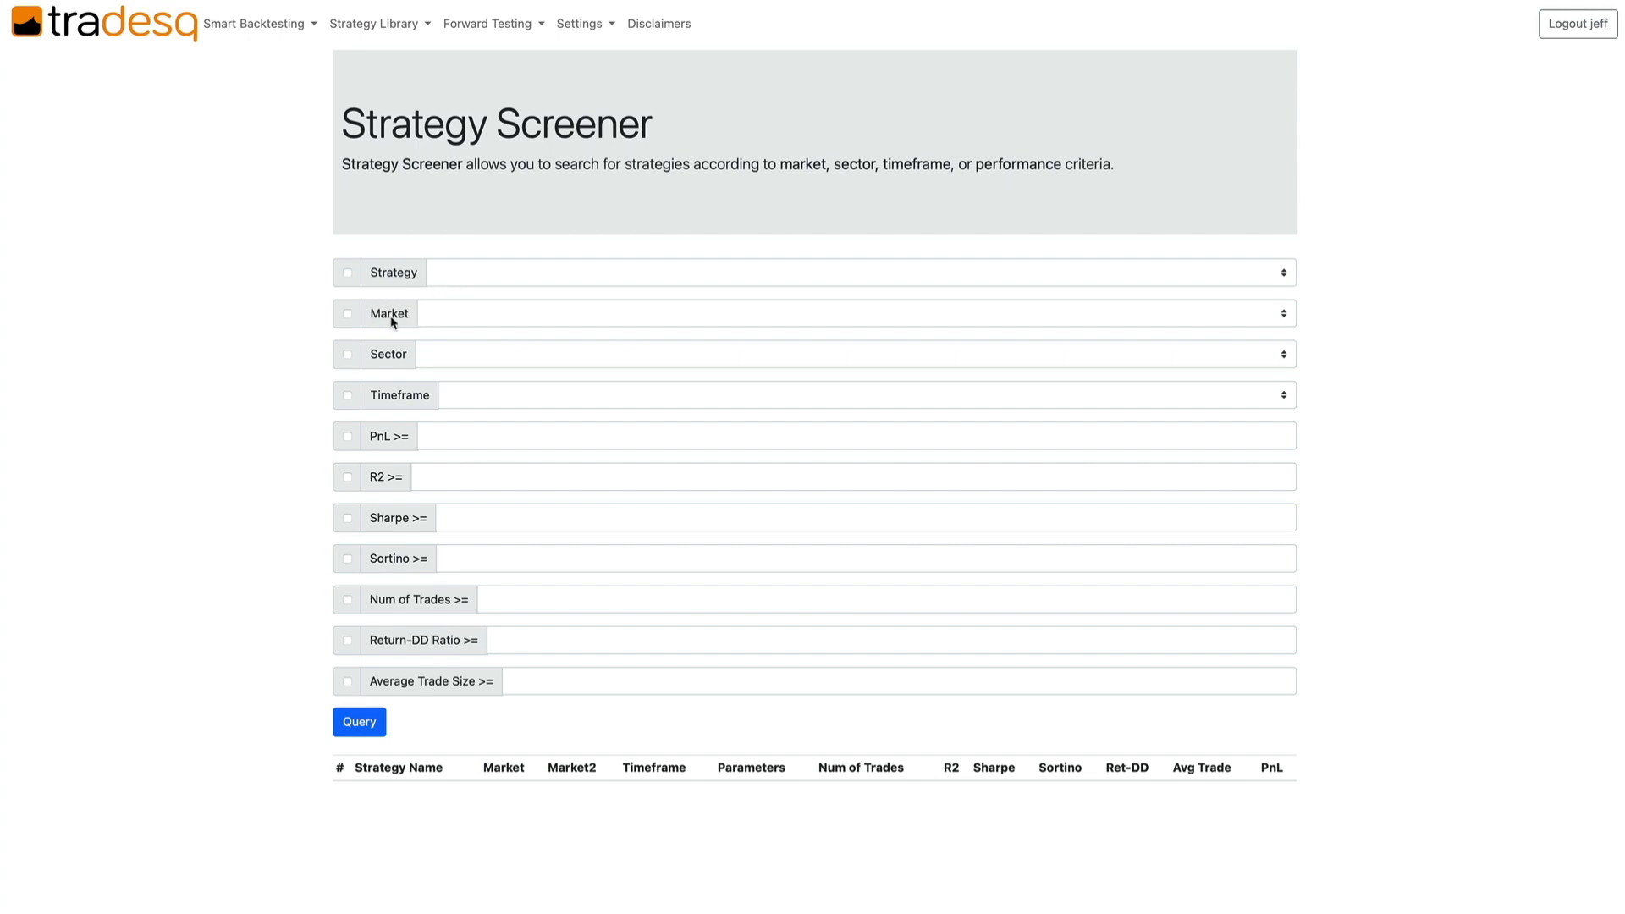
click(347, 314)
click(461, 323)
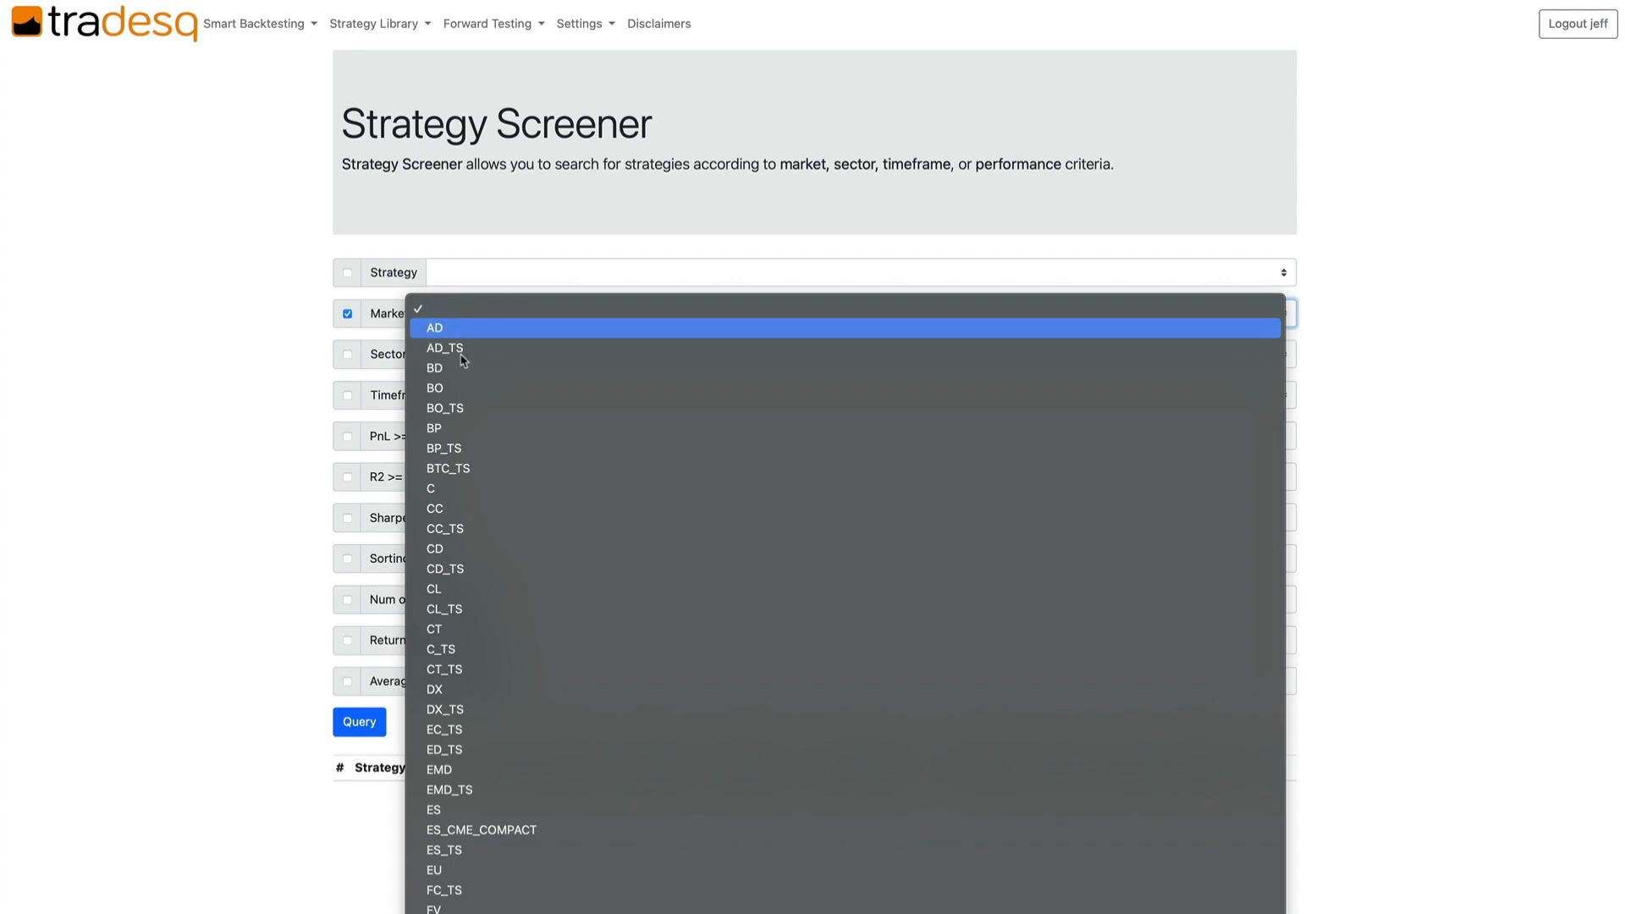
click(471, 270)
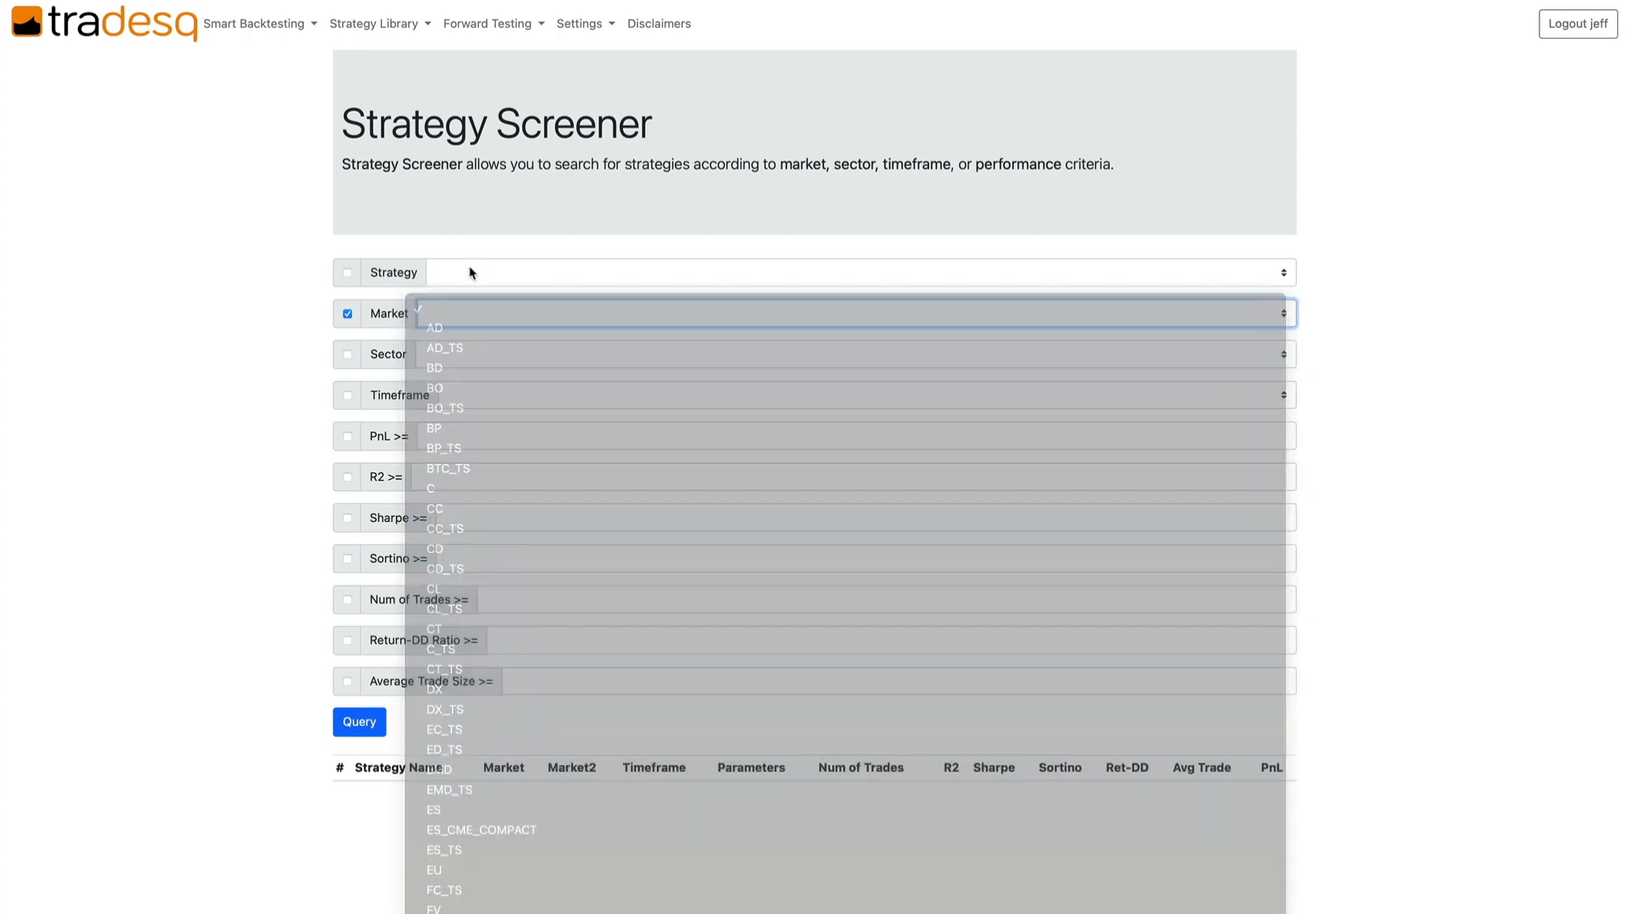
click(346, 315)
Enable the sector filter with GRAIN and the timeframe filter with 60 MINUTE.
click(348, 356)
click(428, 360)
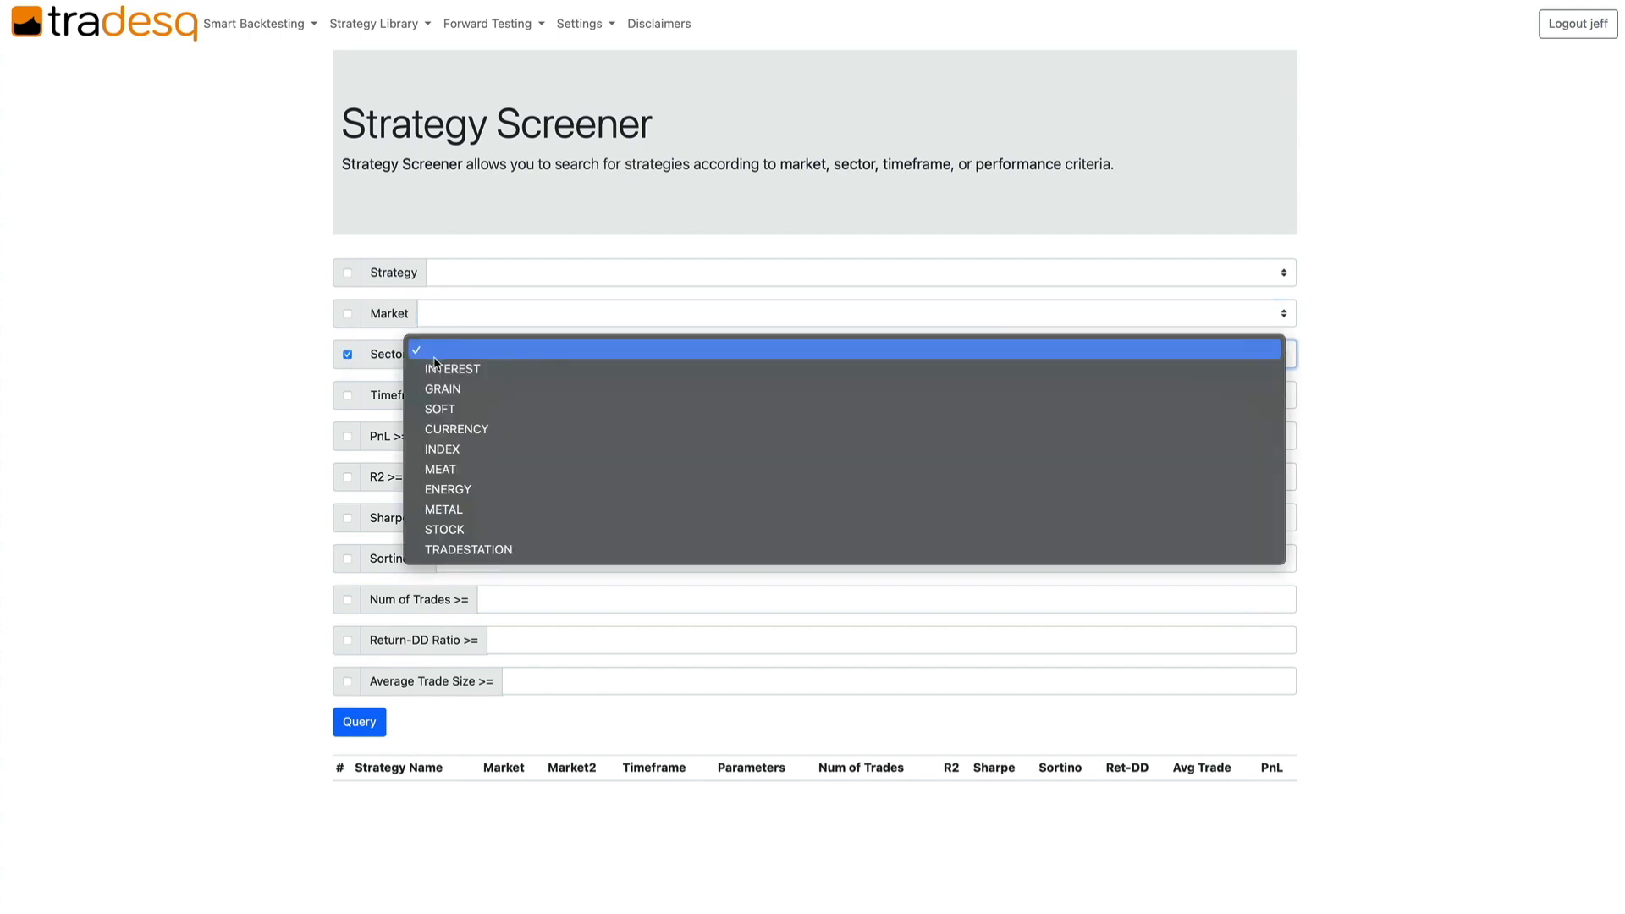
click(485, 392)
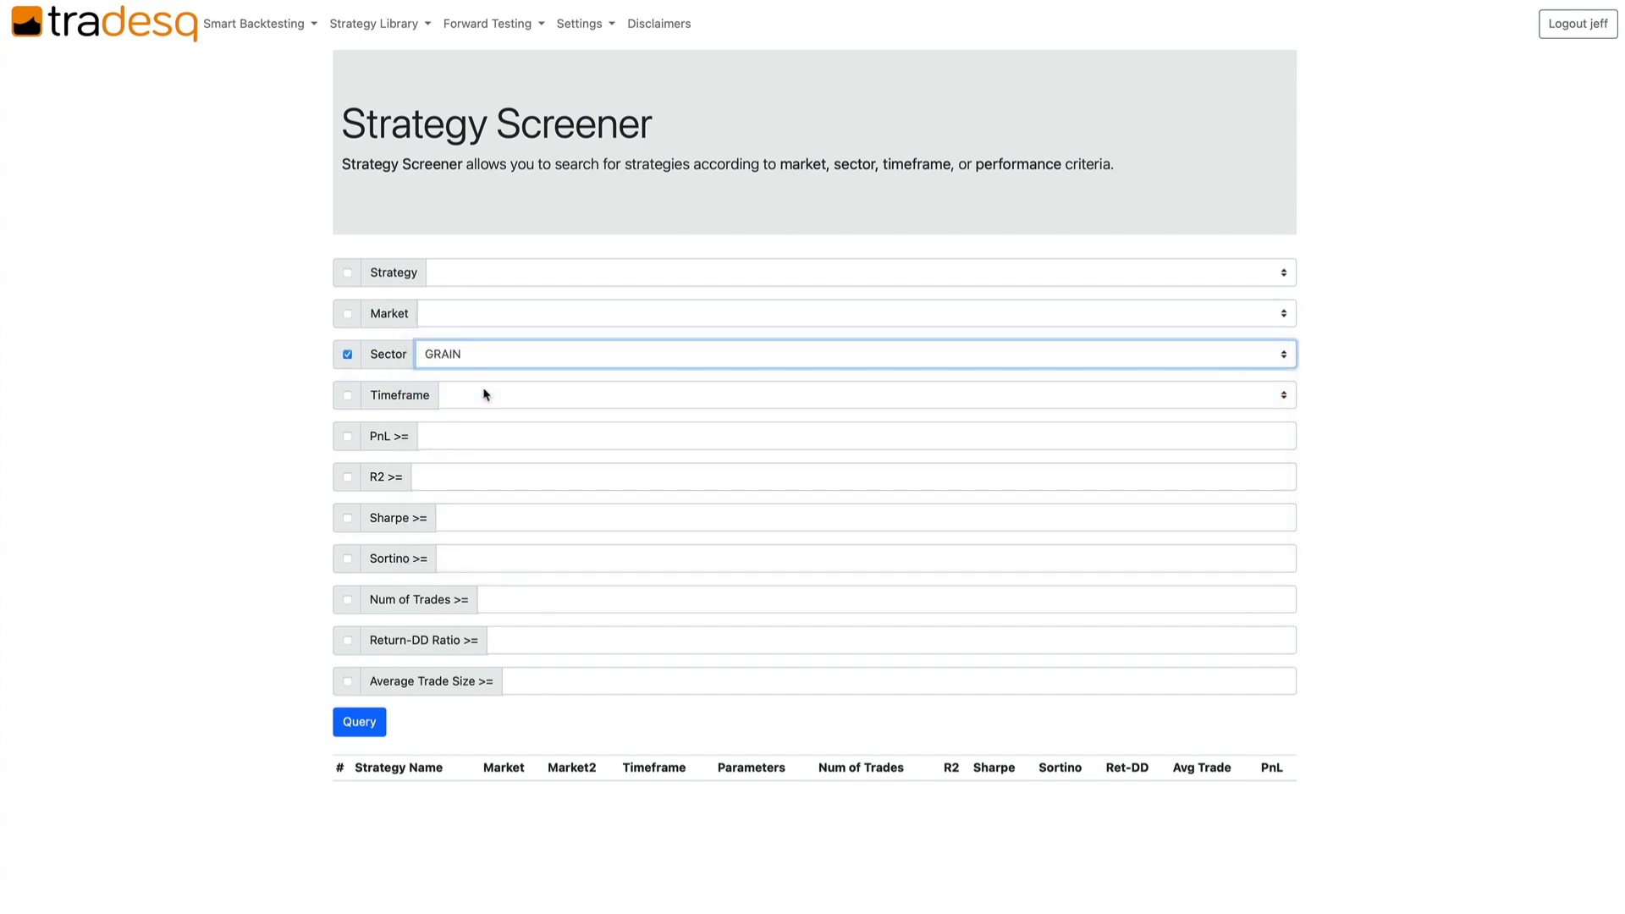
click(347, 395)
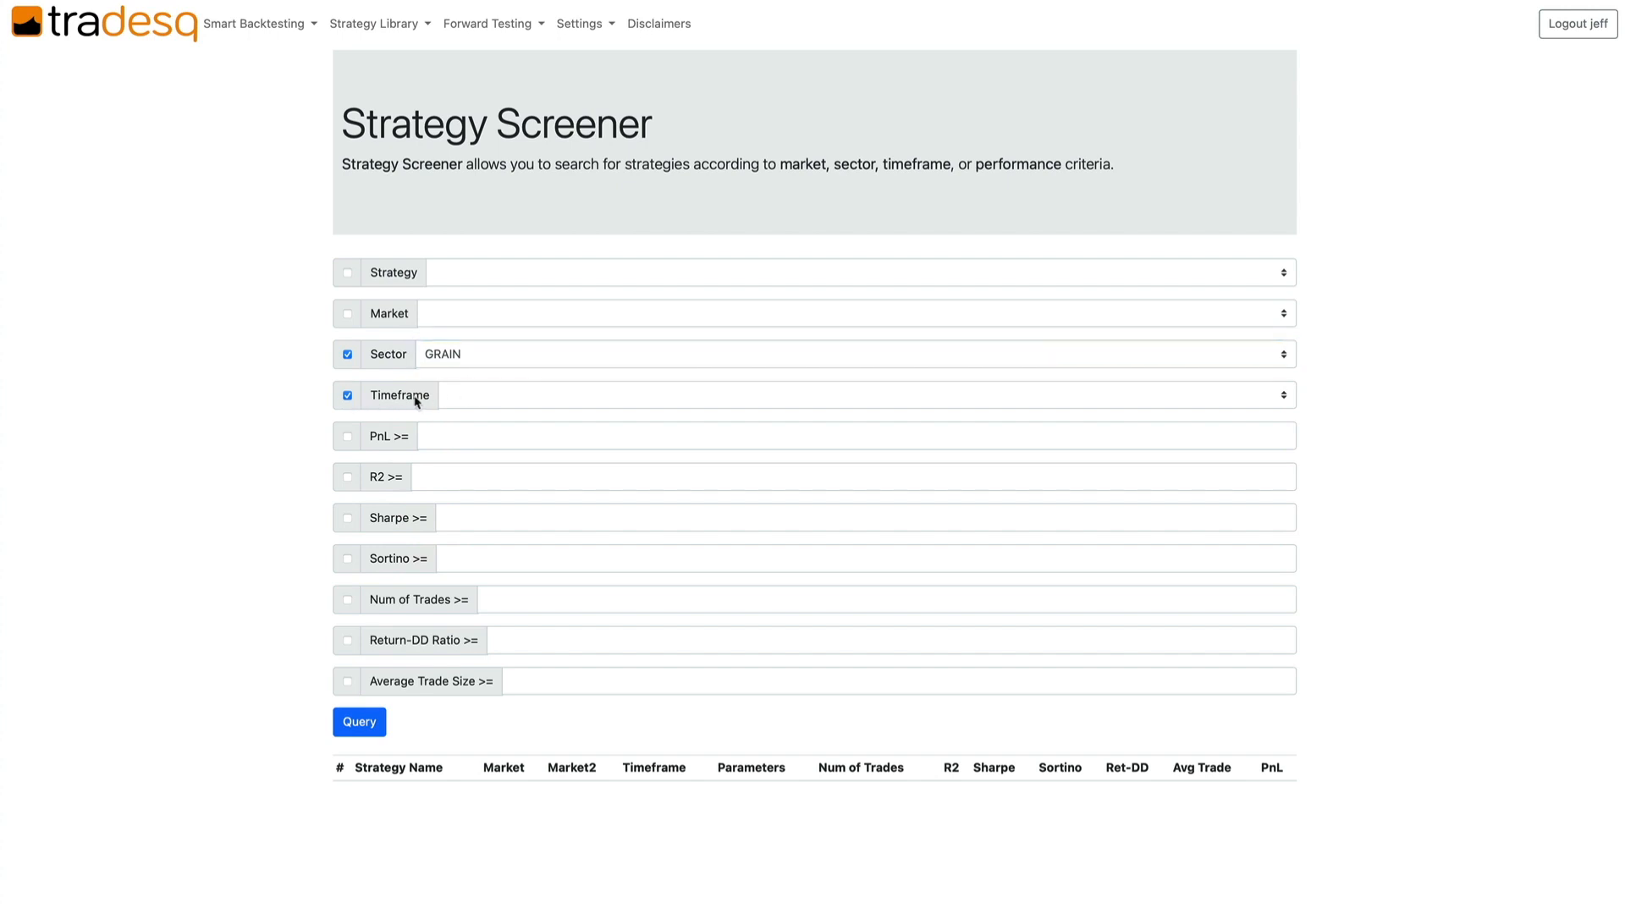
click(457, 401)
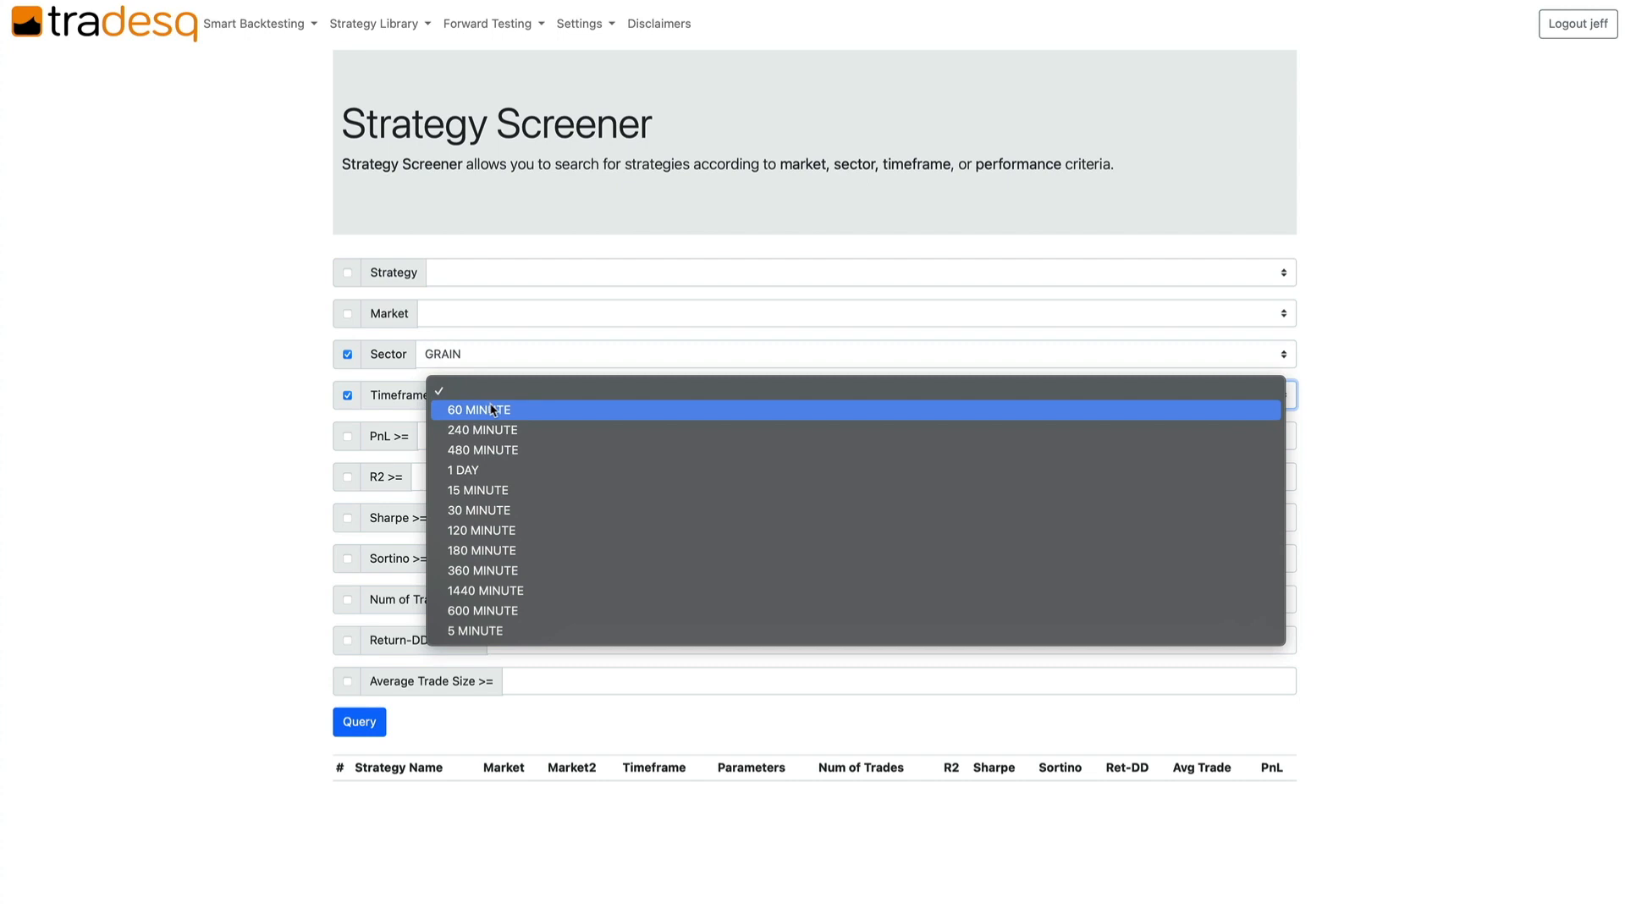
click(495, 409)
Enable the R2 filter with a minimum of .85 and enter minimums of 50 trades, 2.0 Return-DD ratio and 100 average trade size.
click(347, 477)
click(457, 476)
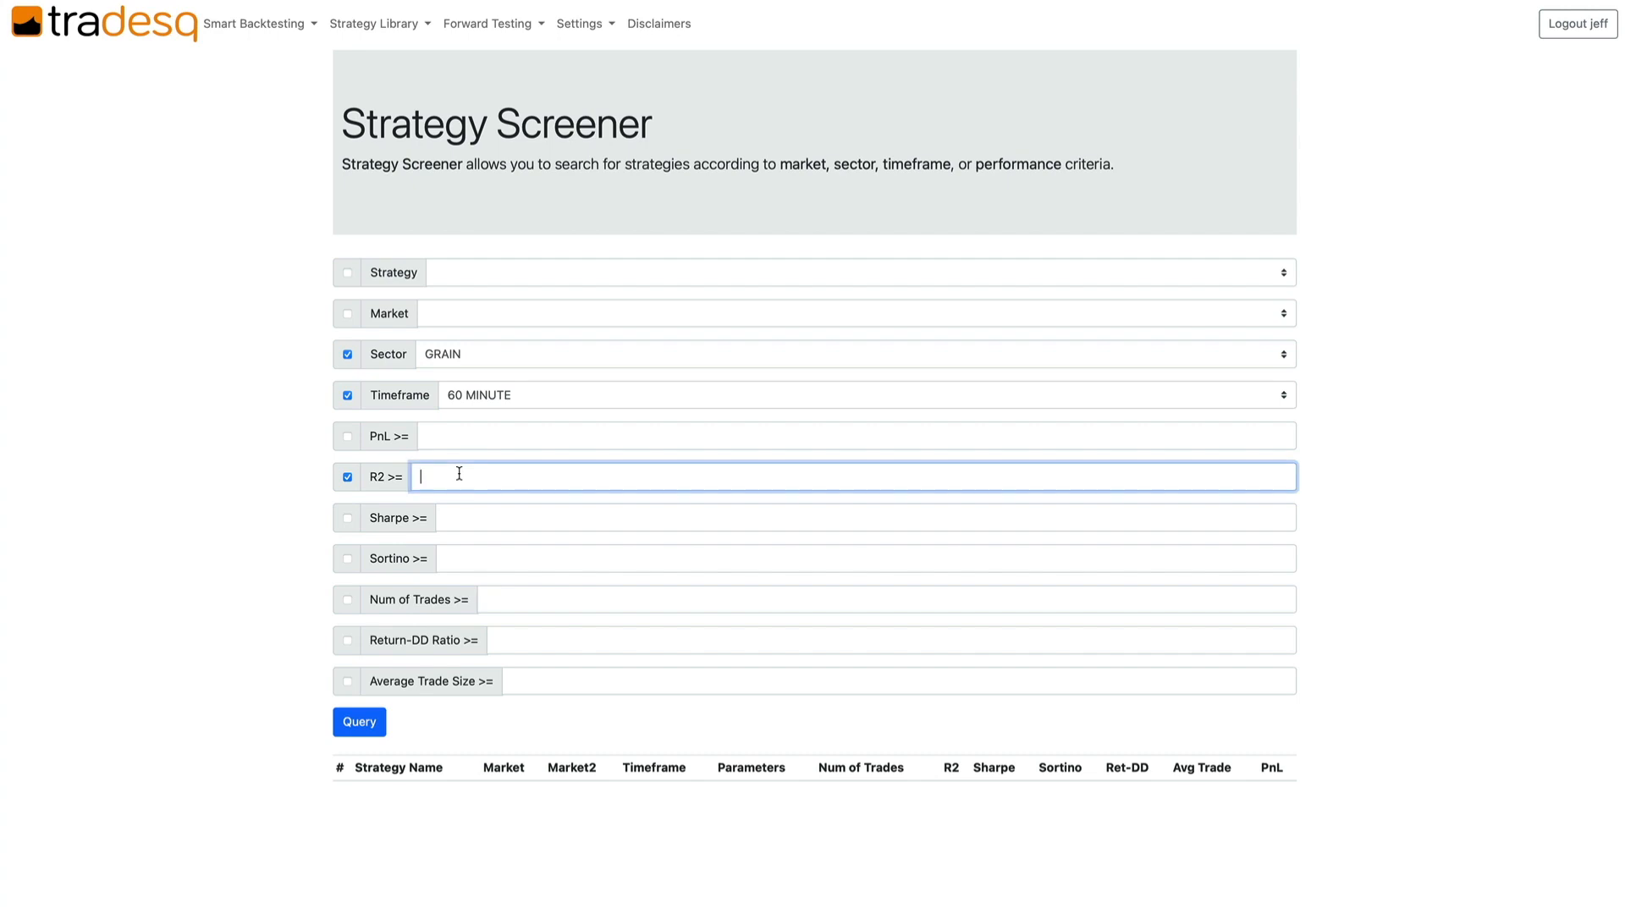
text(.85)
click(519, 608)
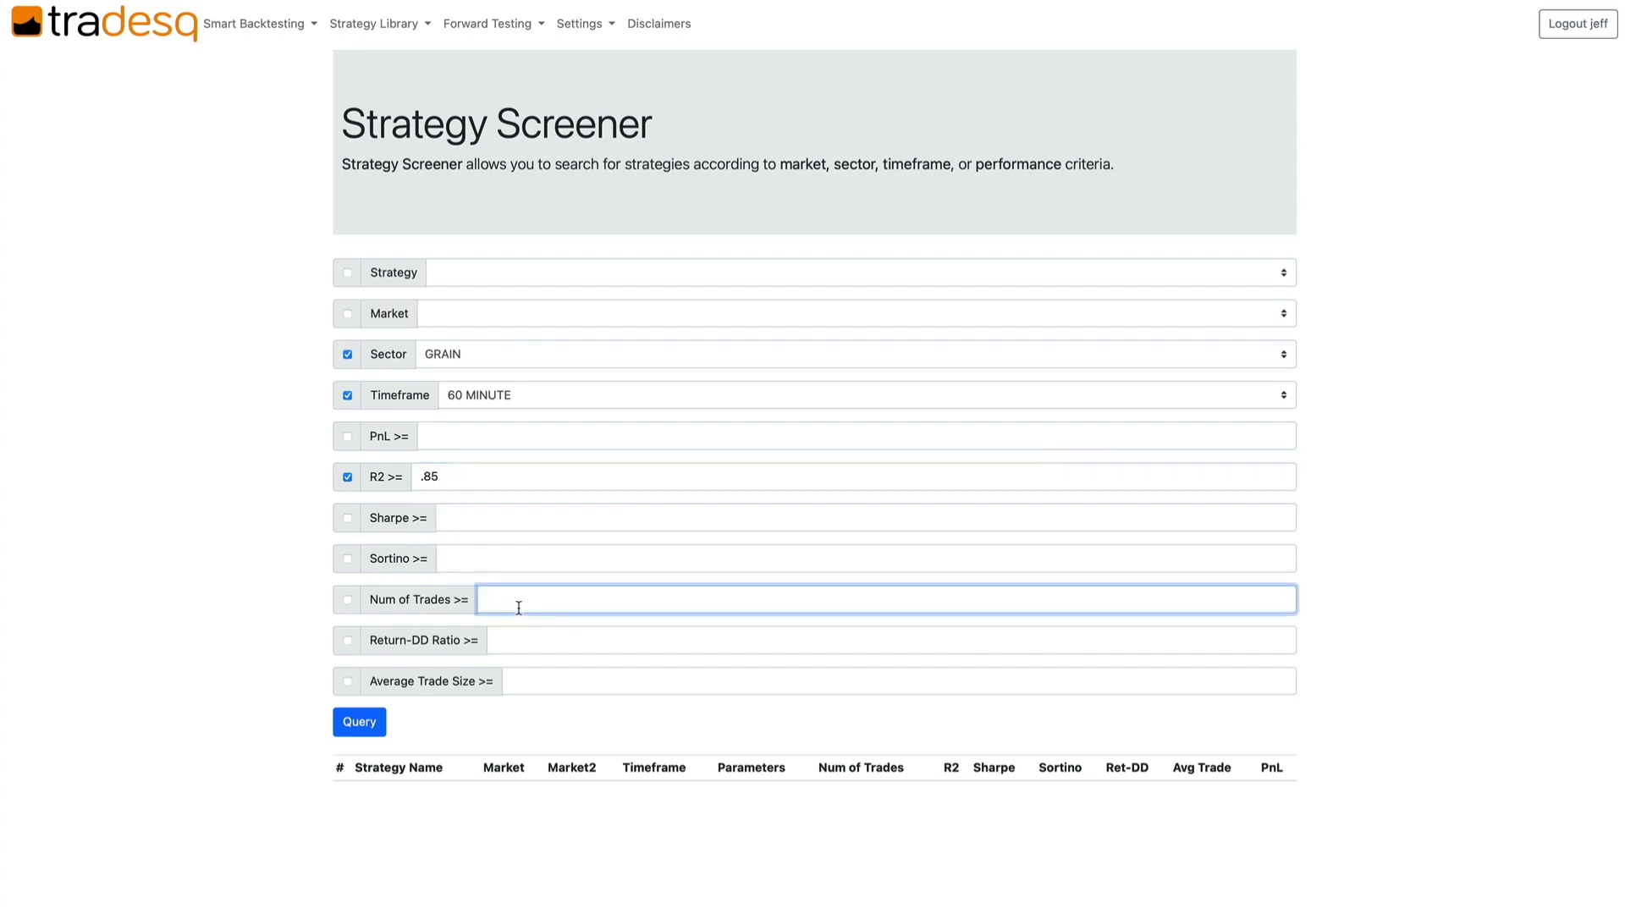
text(50)
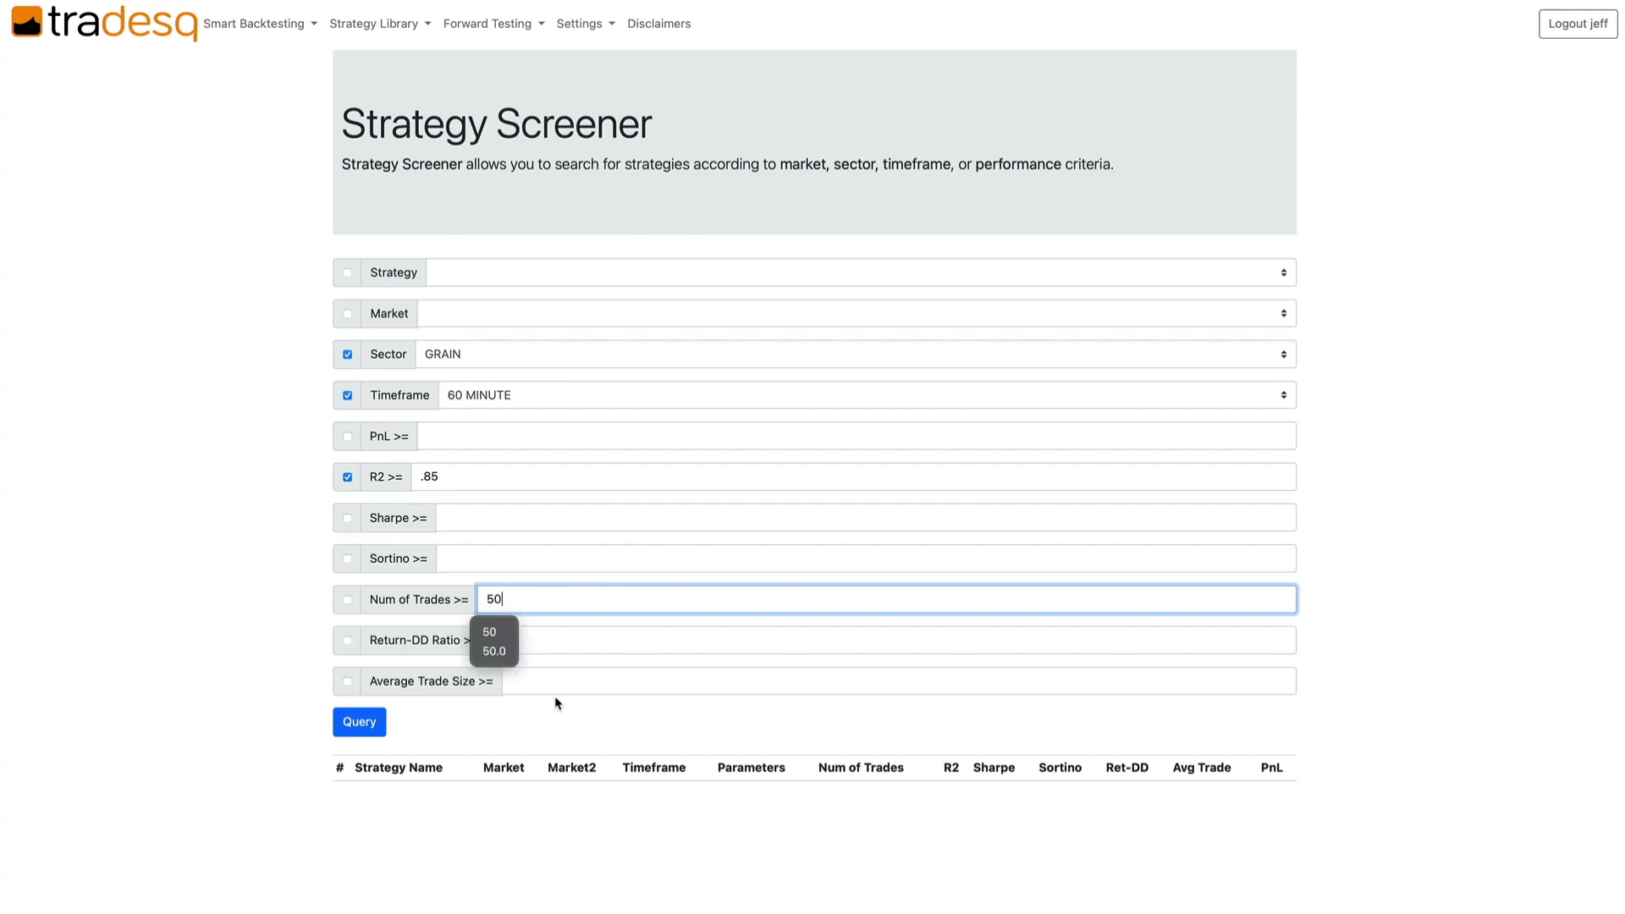
click(557, 687)
text(100)
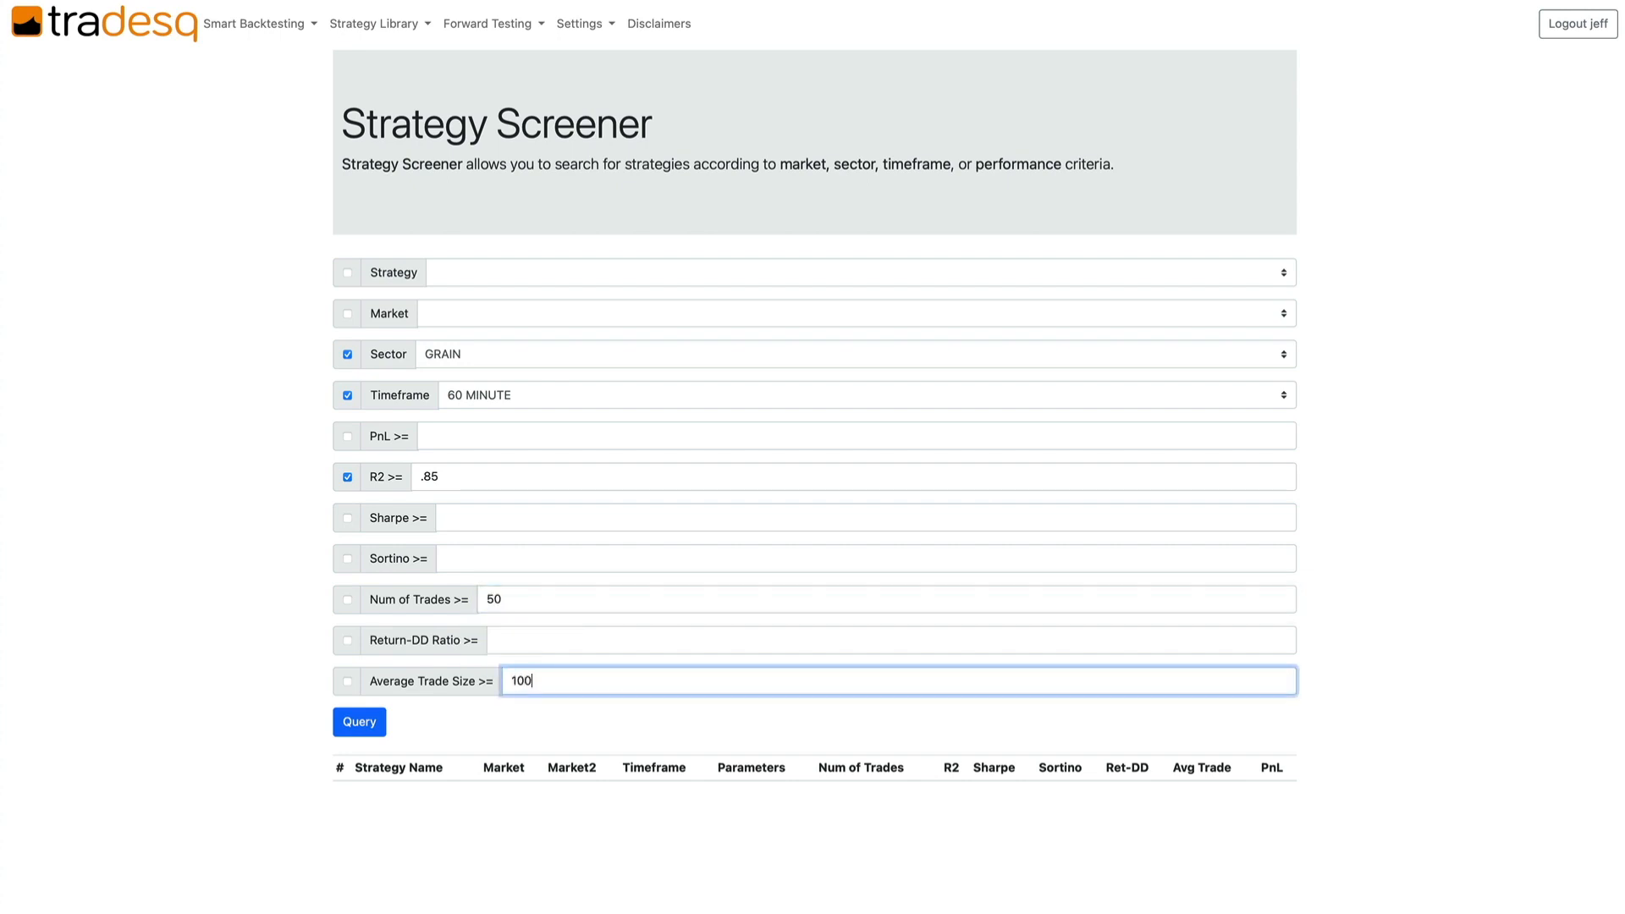
click(556, 639)
text(2.0)
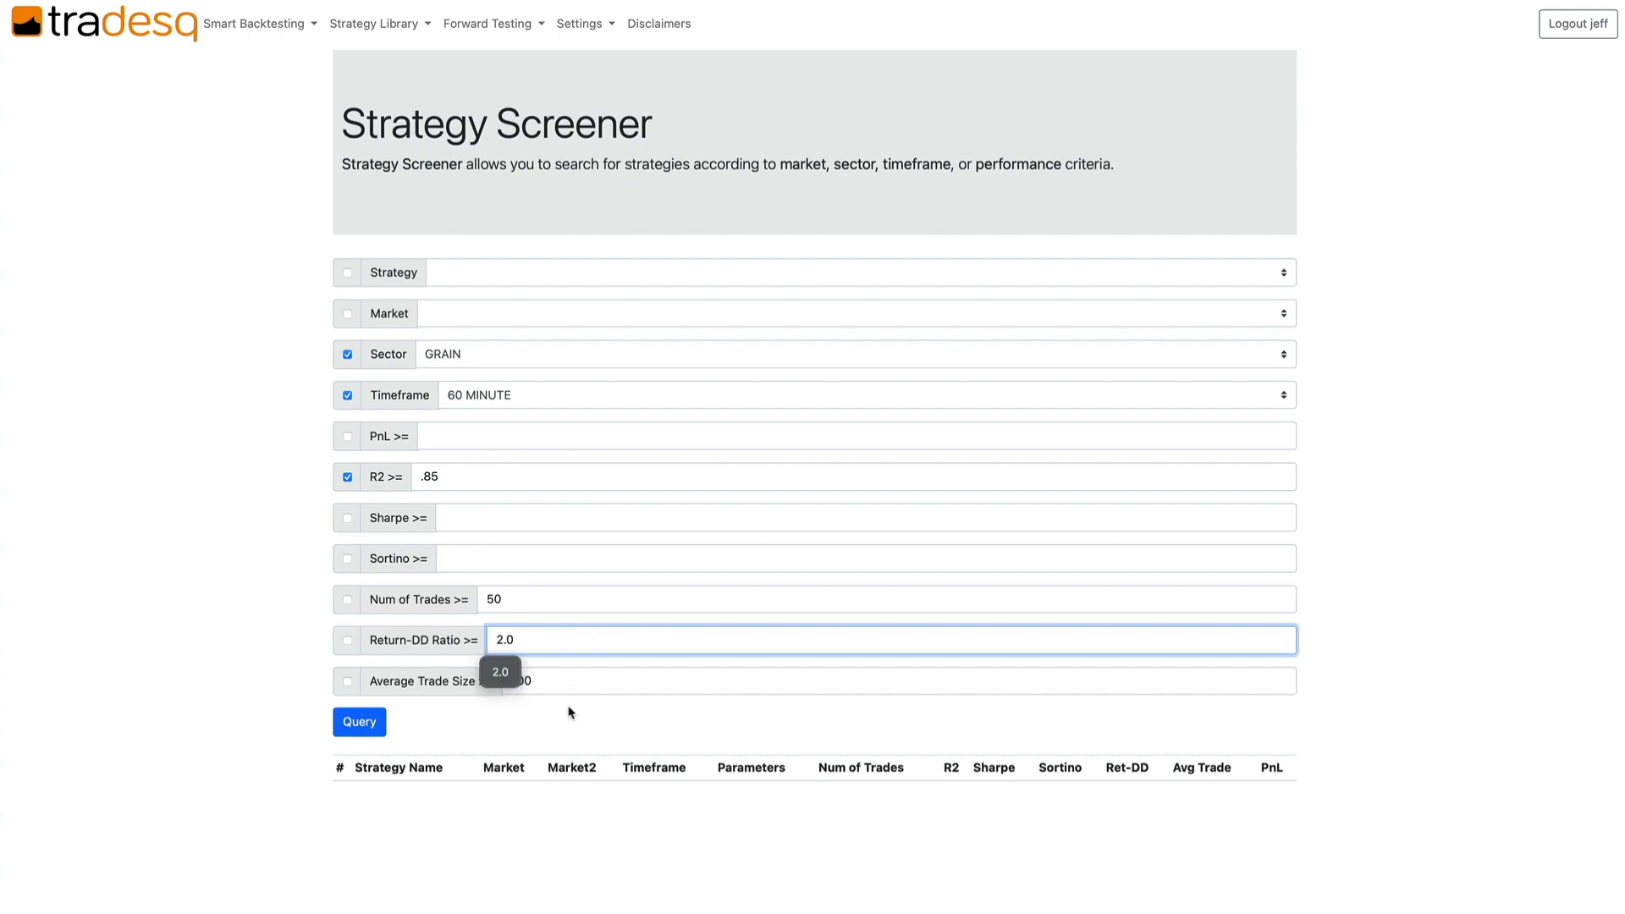
click(556, 735)
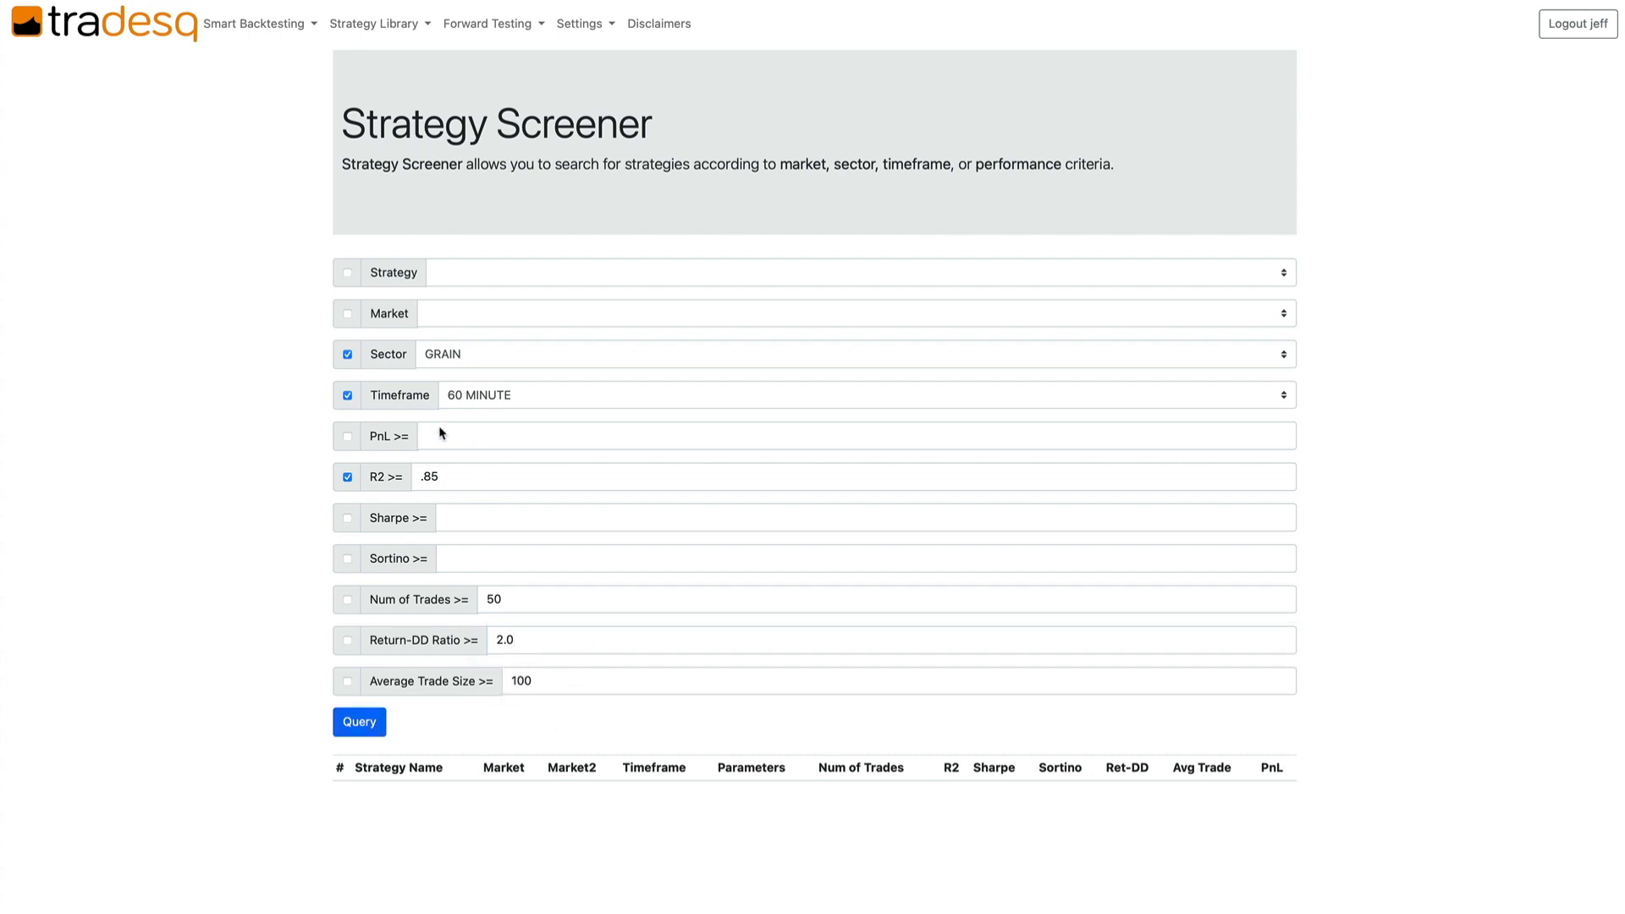
Enable the number of trades, Return-DD ratio and average trade size filters and run the query.
click(347, 640)
click(348, 682)
click(359, 722)
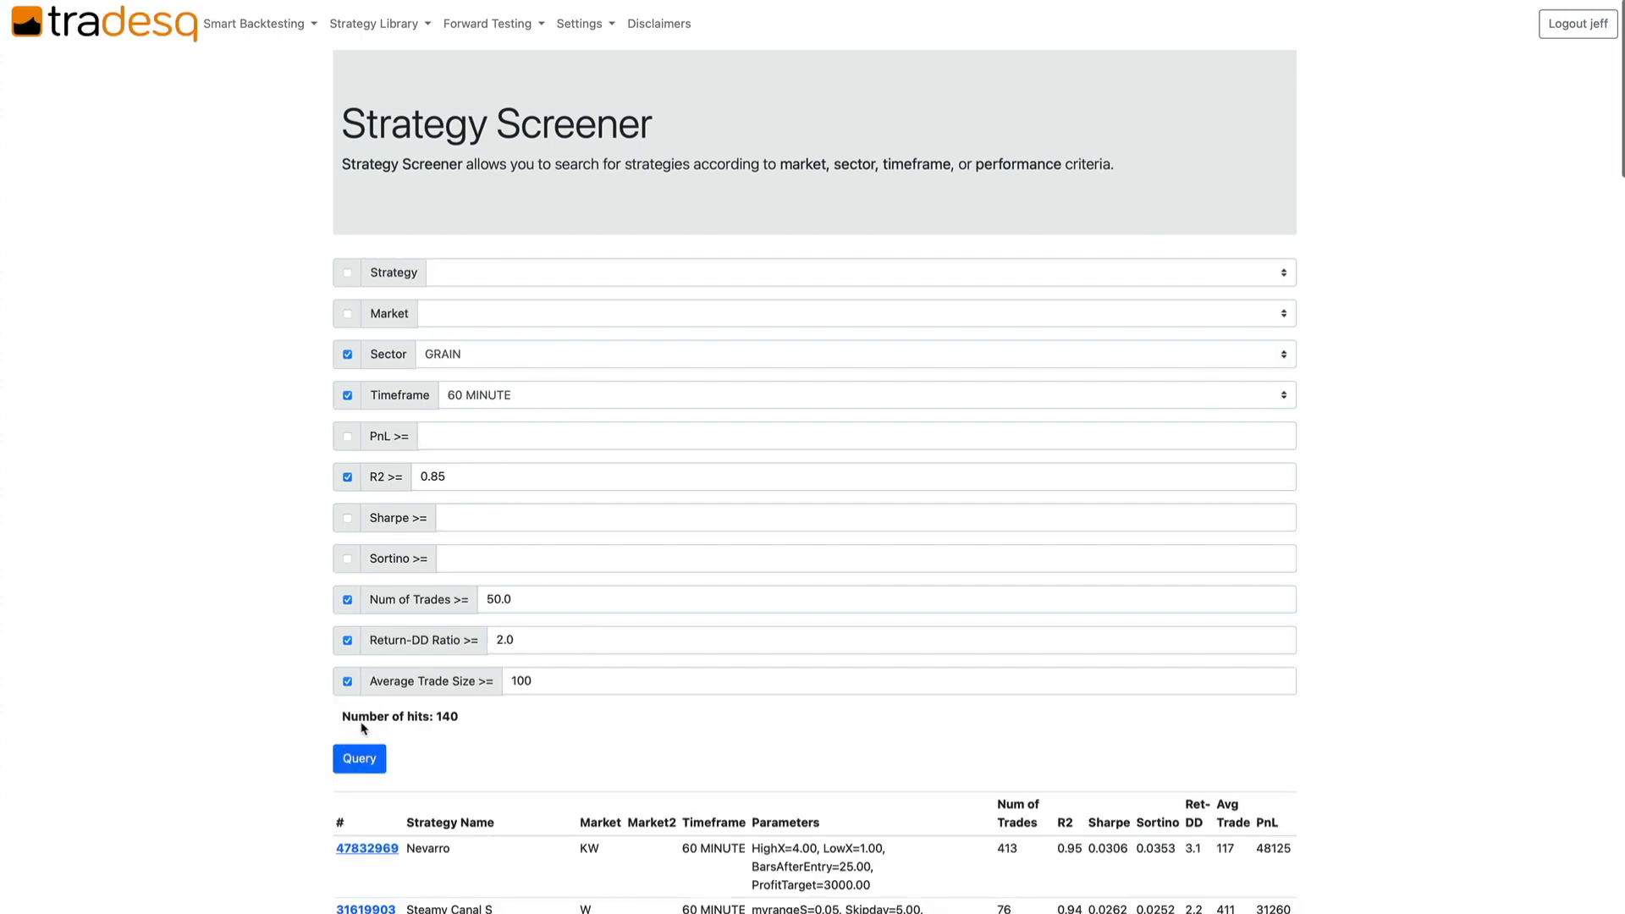
Browse the matching grain strategies, view the performance page of the Supersonic Kangaroo strategy on market S, and return to the screener.
scroll(362, 726, down, 5)
scroll(362, 728, down, 3)
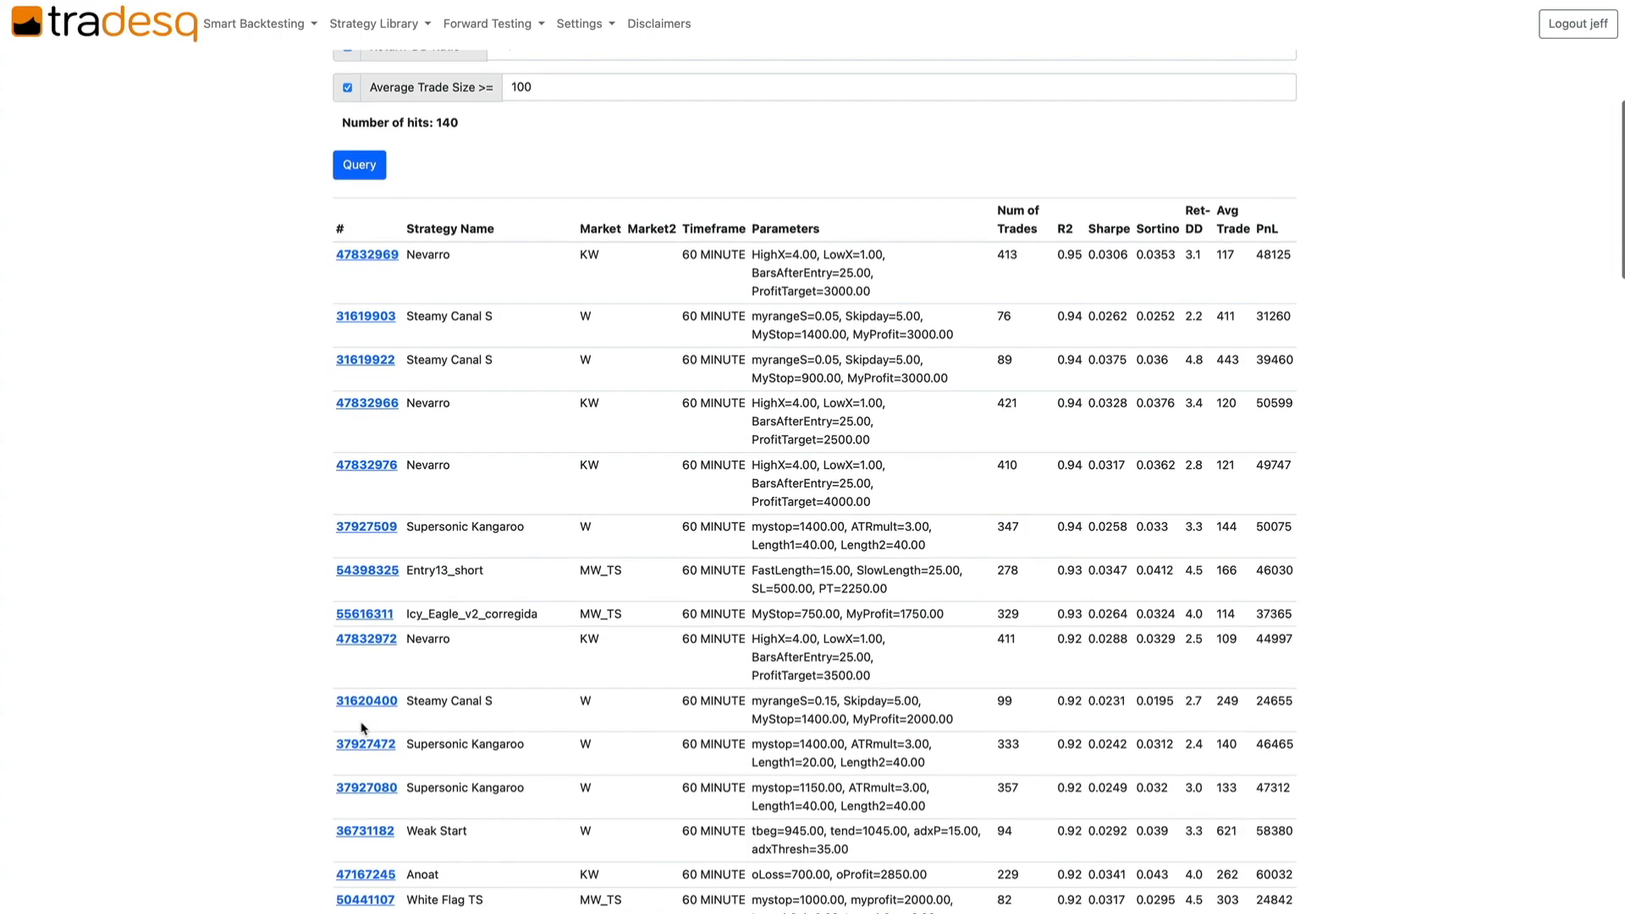
scroll(362, 728, up, 5)
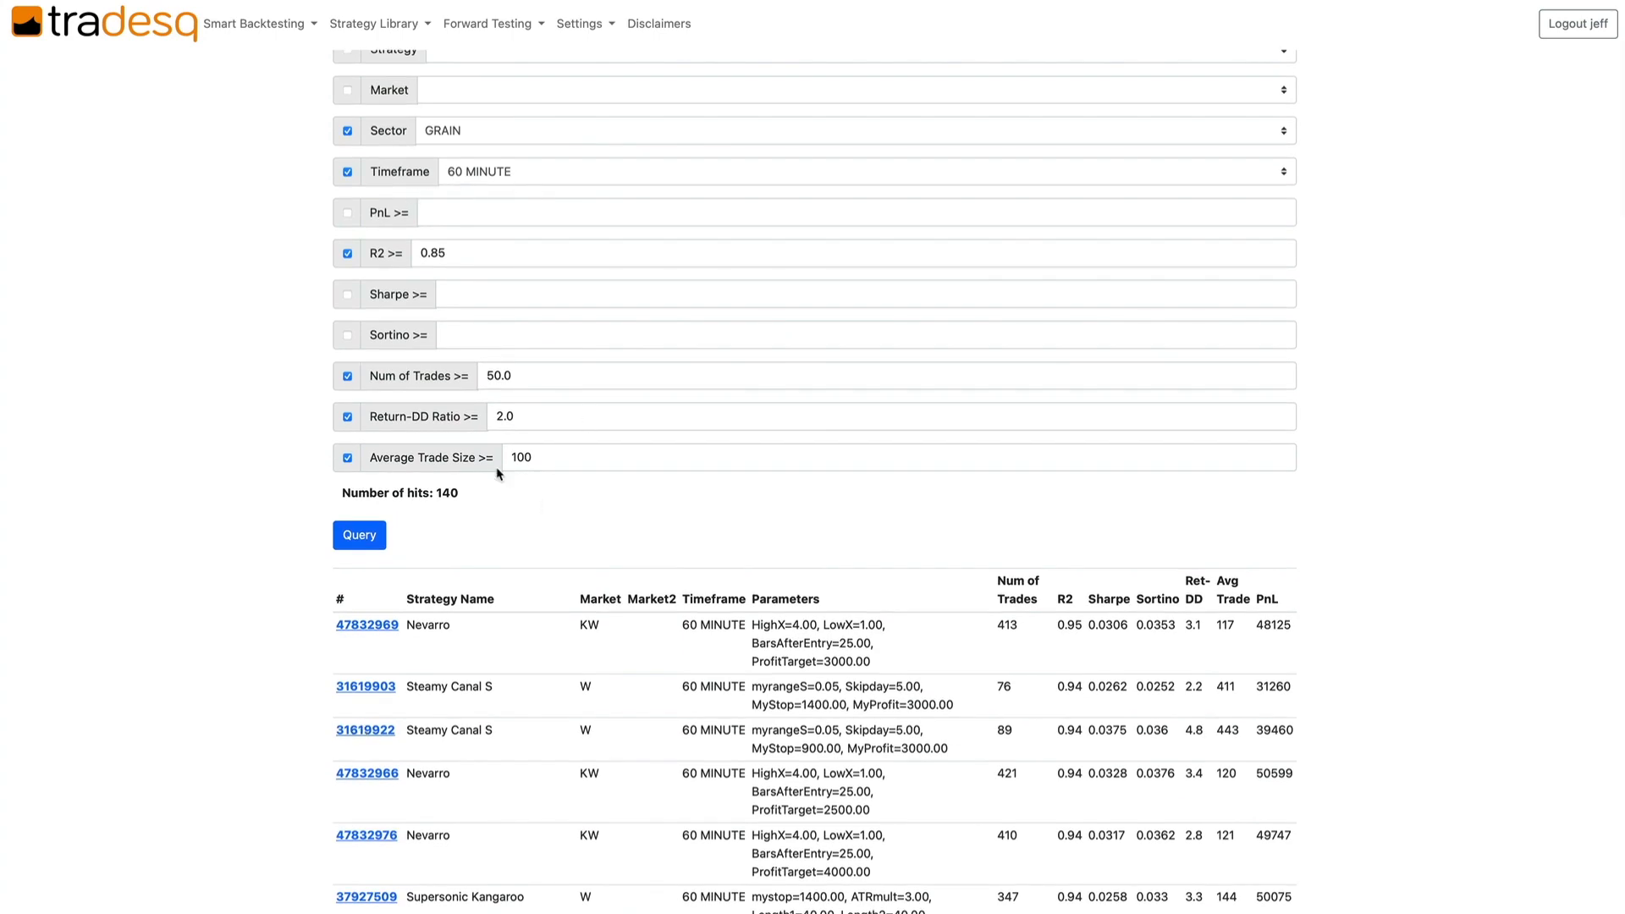
scroll(518, 531, down, 6)
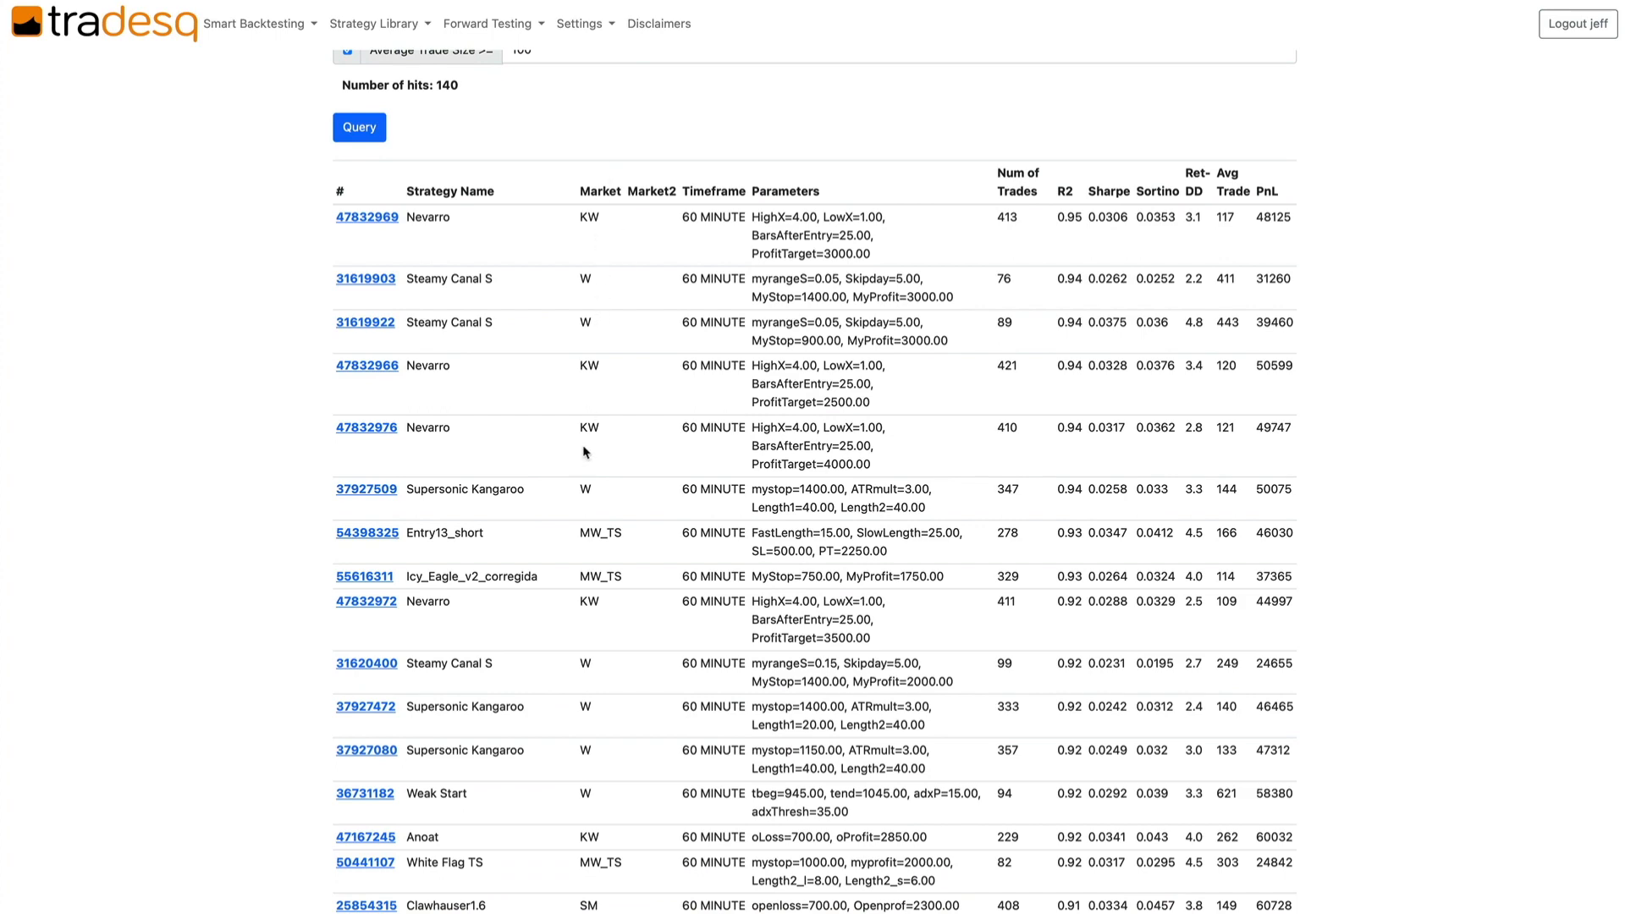
scroll(584, 453, down, 3)
scroll(584, 453, down, 9)
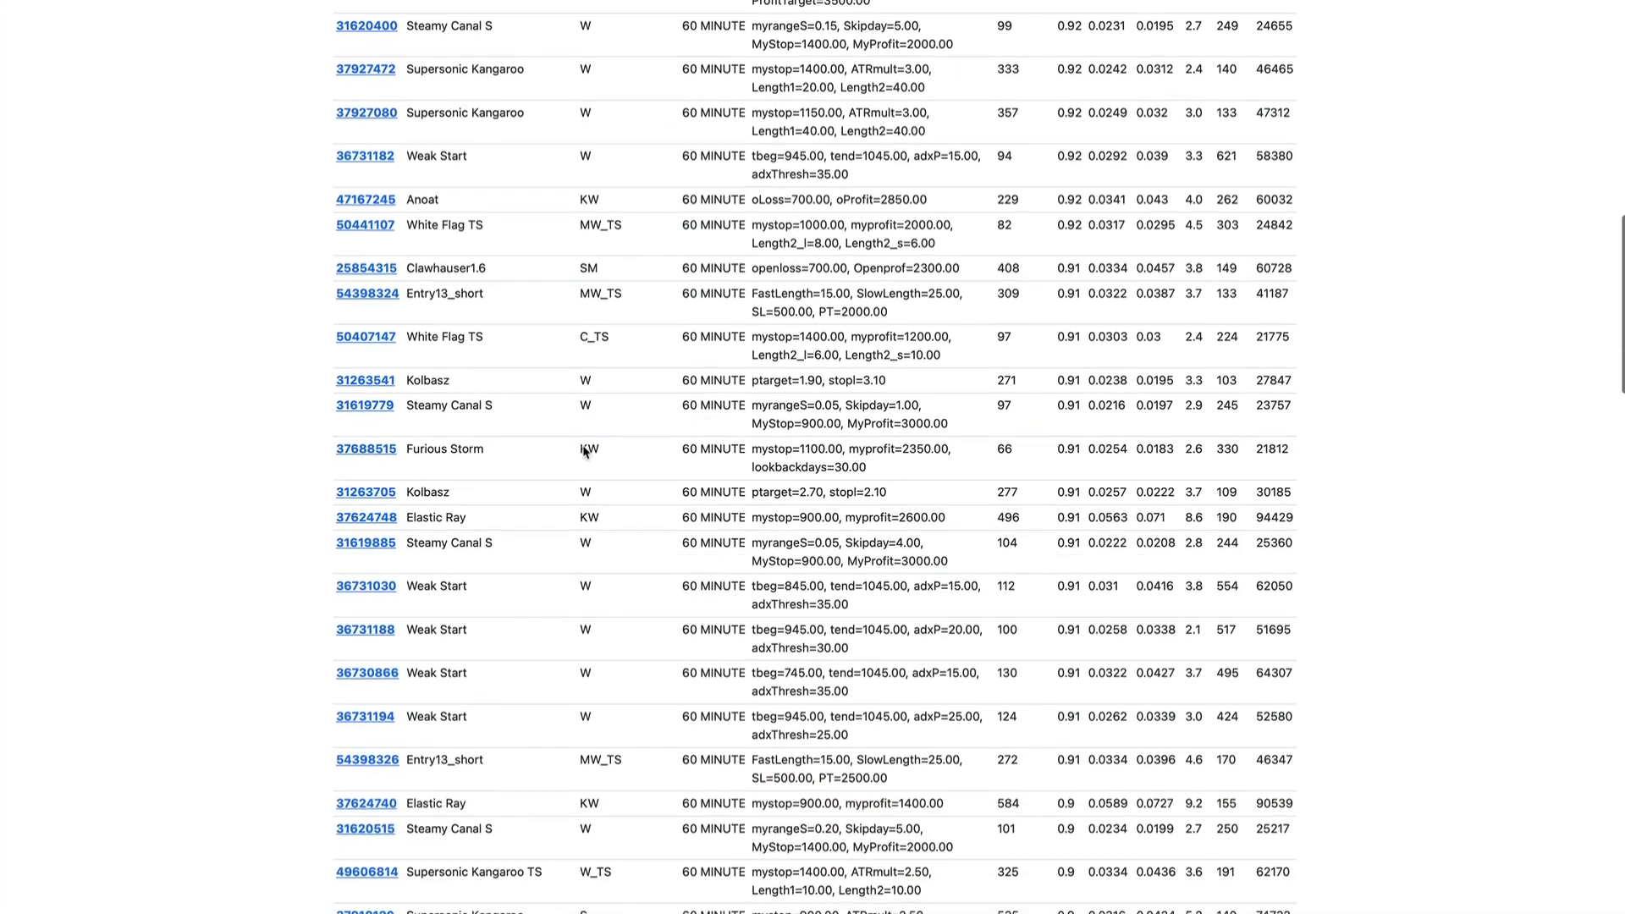
scroll(584, 453, down, 2)
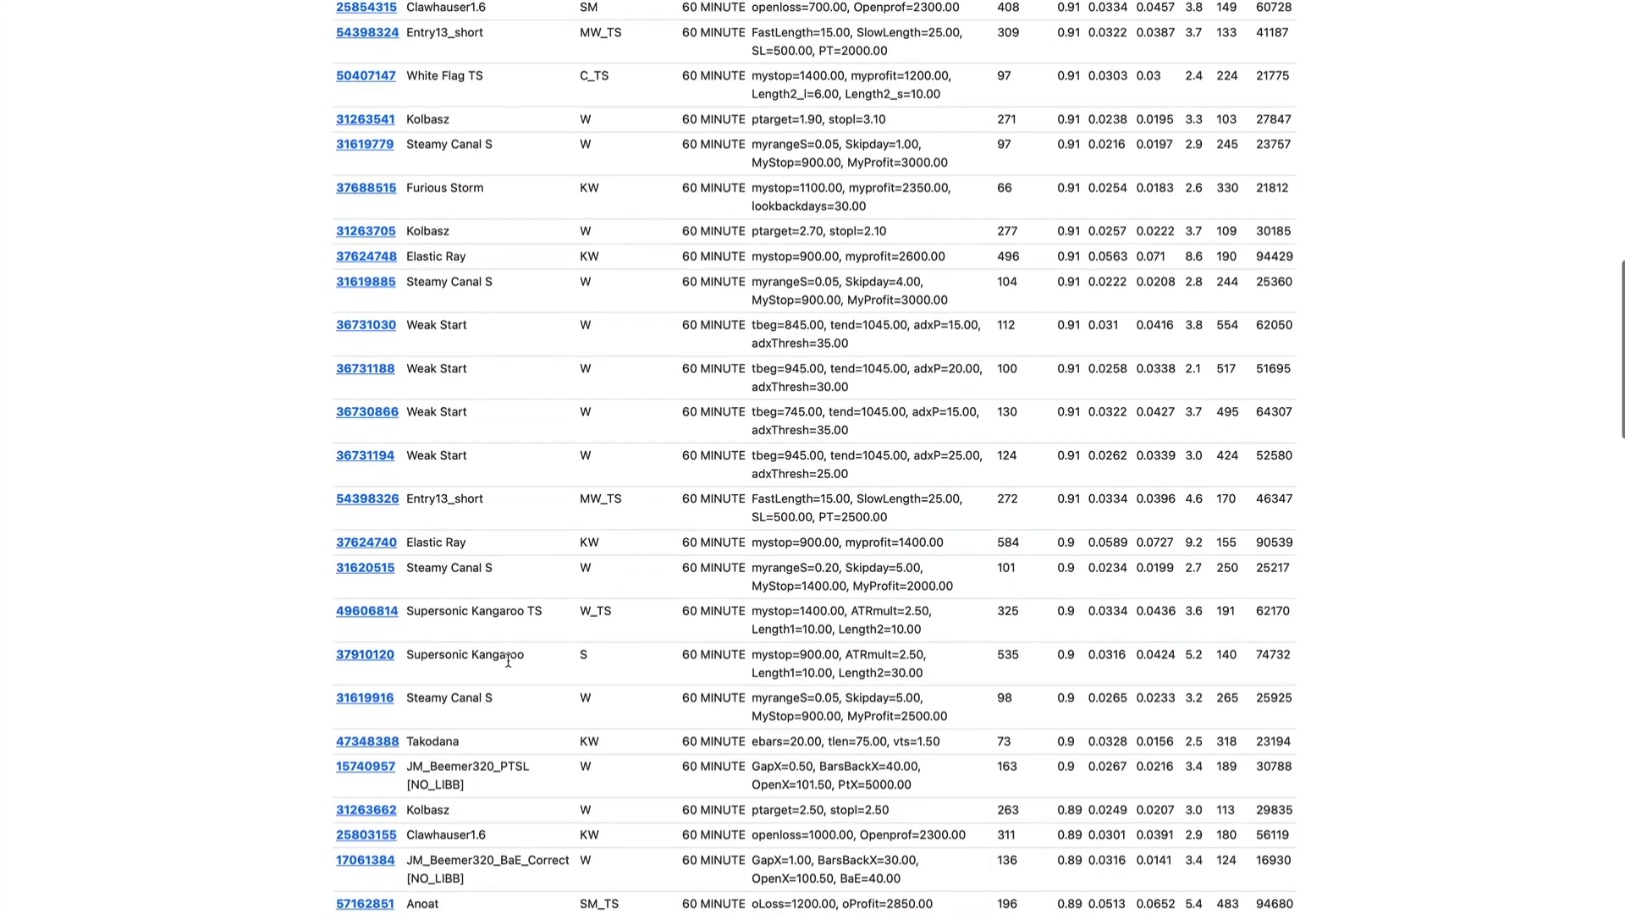
click(359, 656)
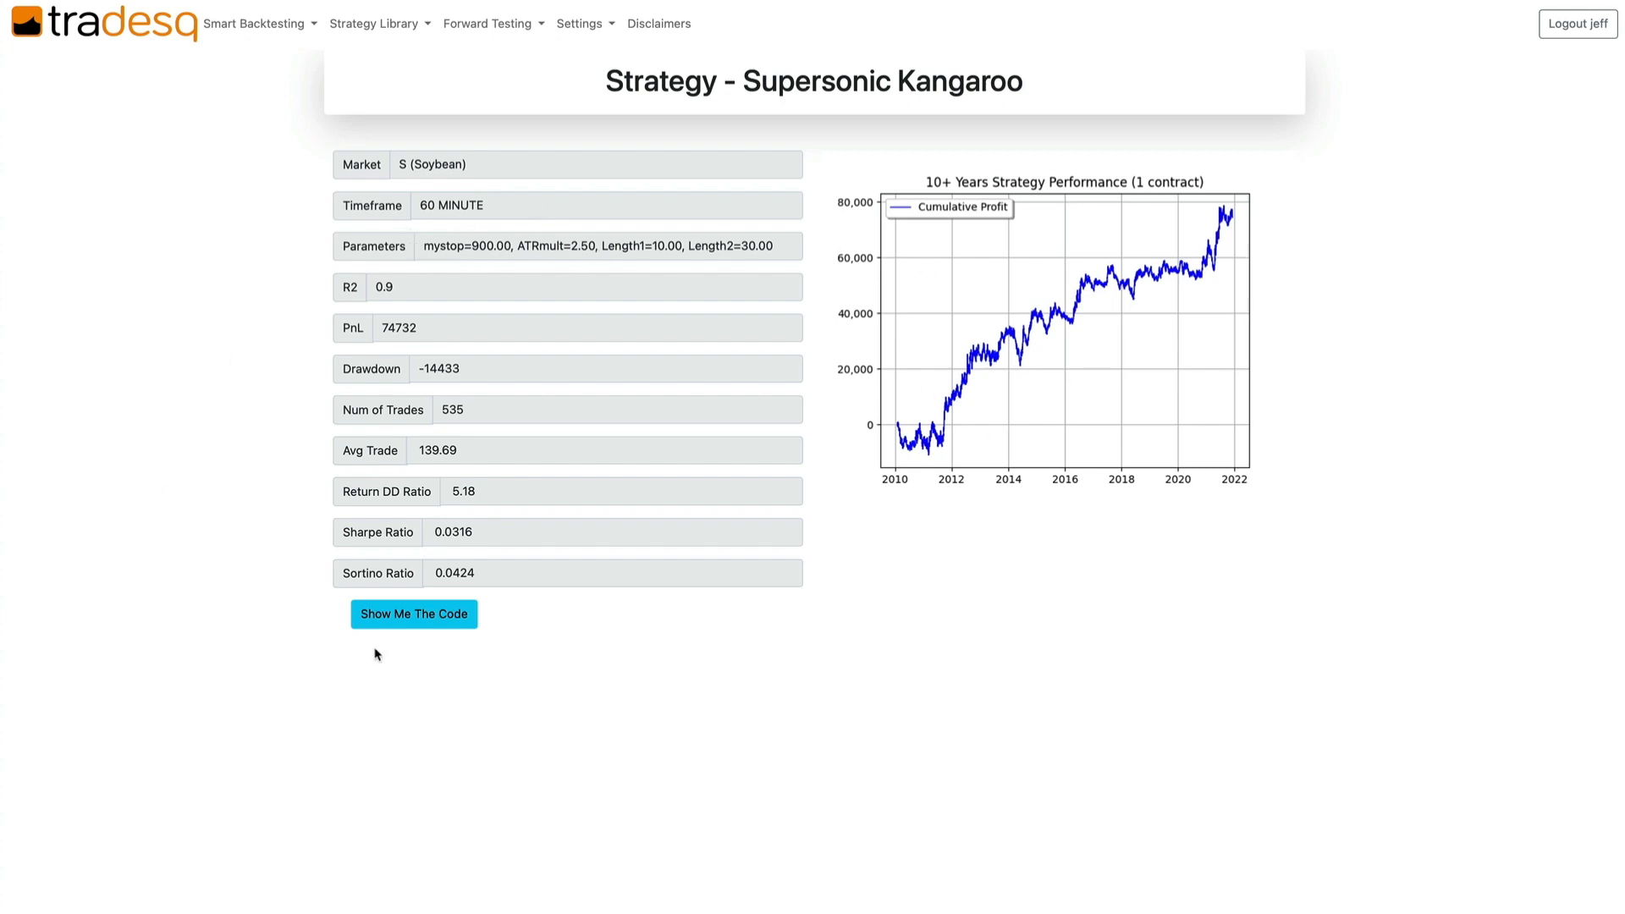
click(161, 1)
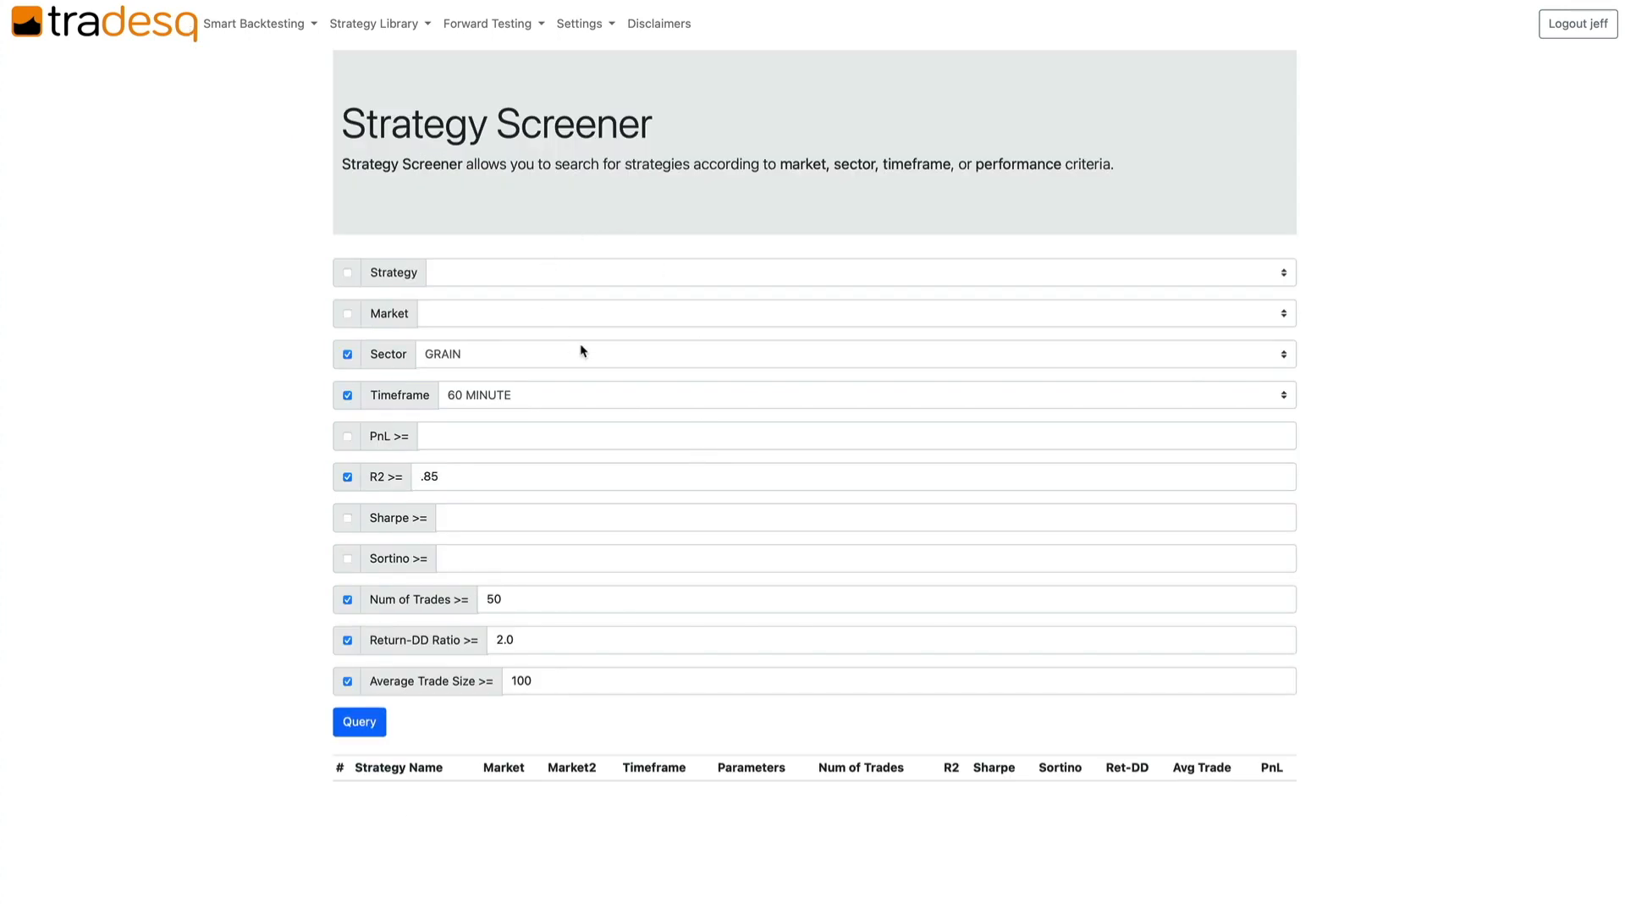
Disable the timeframe filter and rerun the query for grain strategies across all bar sizes.
click(346, 395)
click(359, 722)
scroll(356, 733, down, 7)
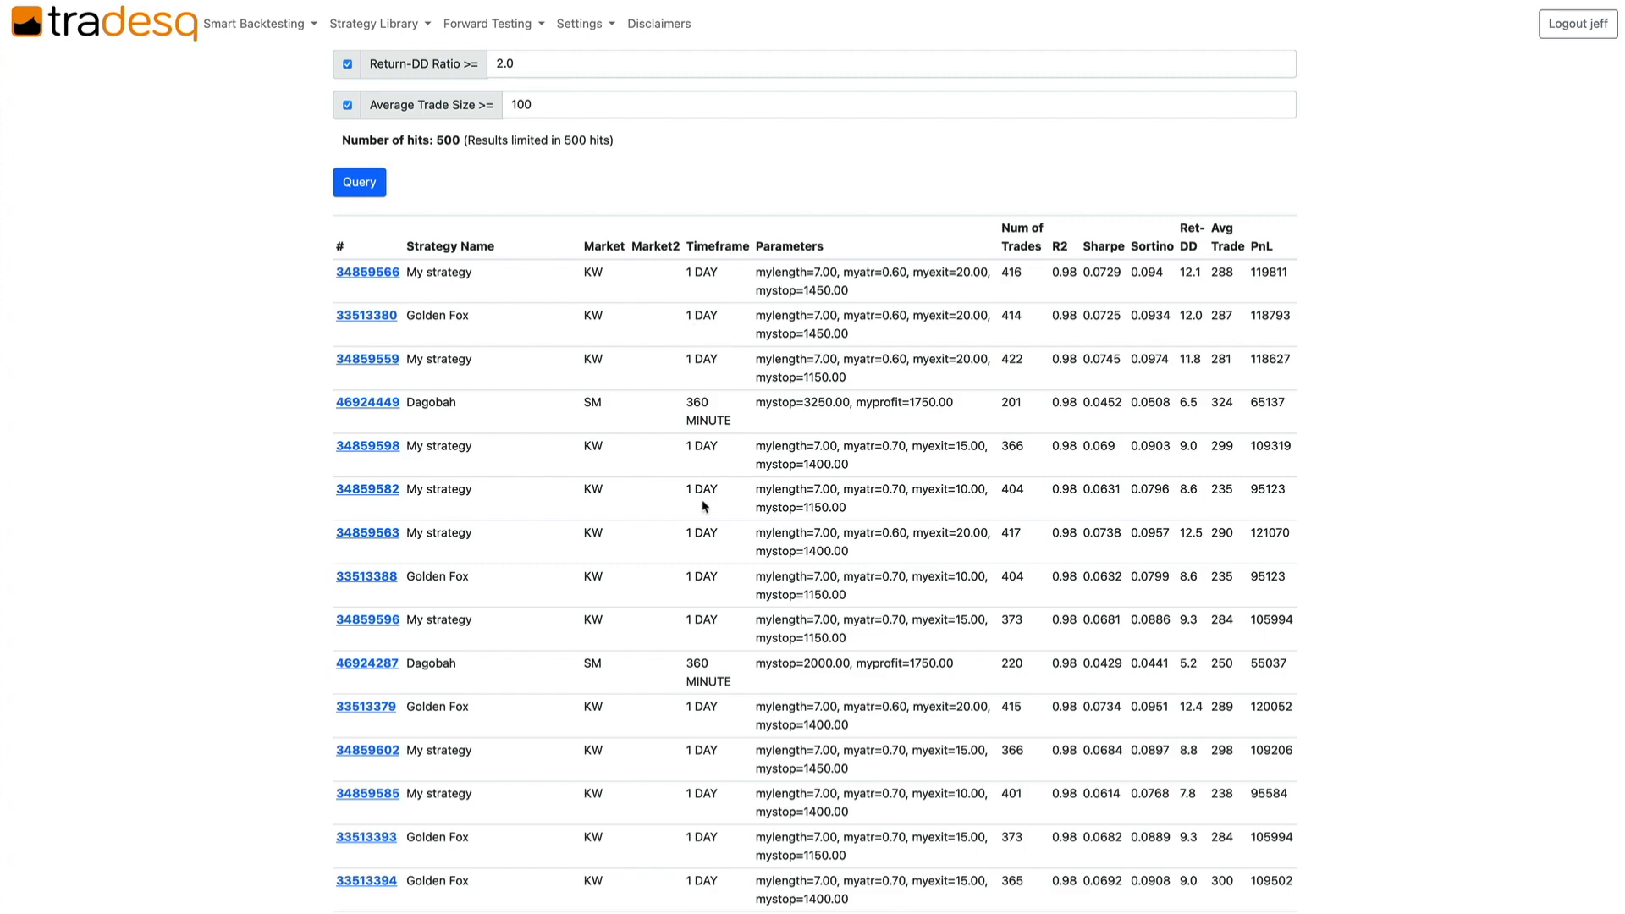
scroll(701, 501, down, 3)
Sort the query results by R2 from highest to lowest, and finally by Ret-DD from highest to lowest.
scroll(702, 500, up, 6)
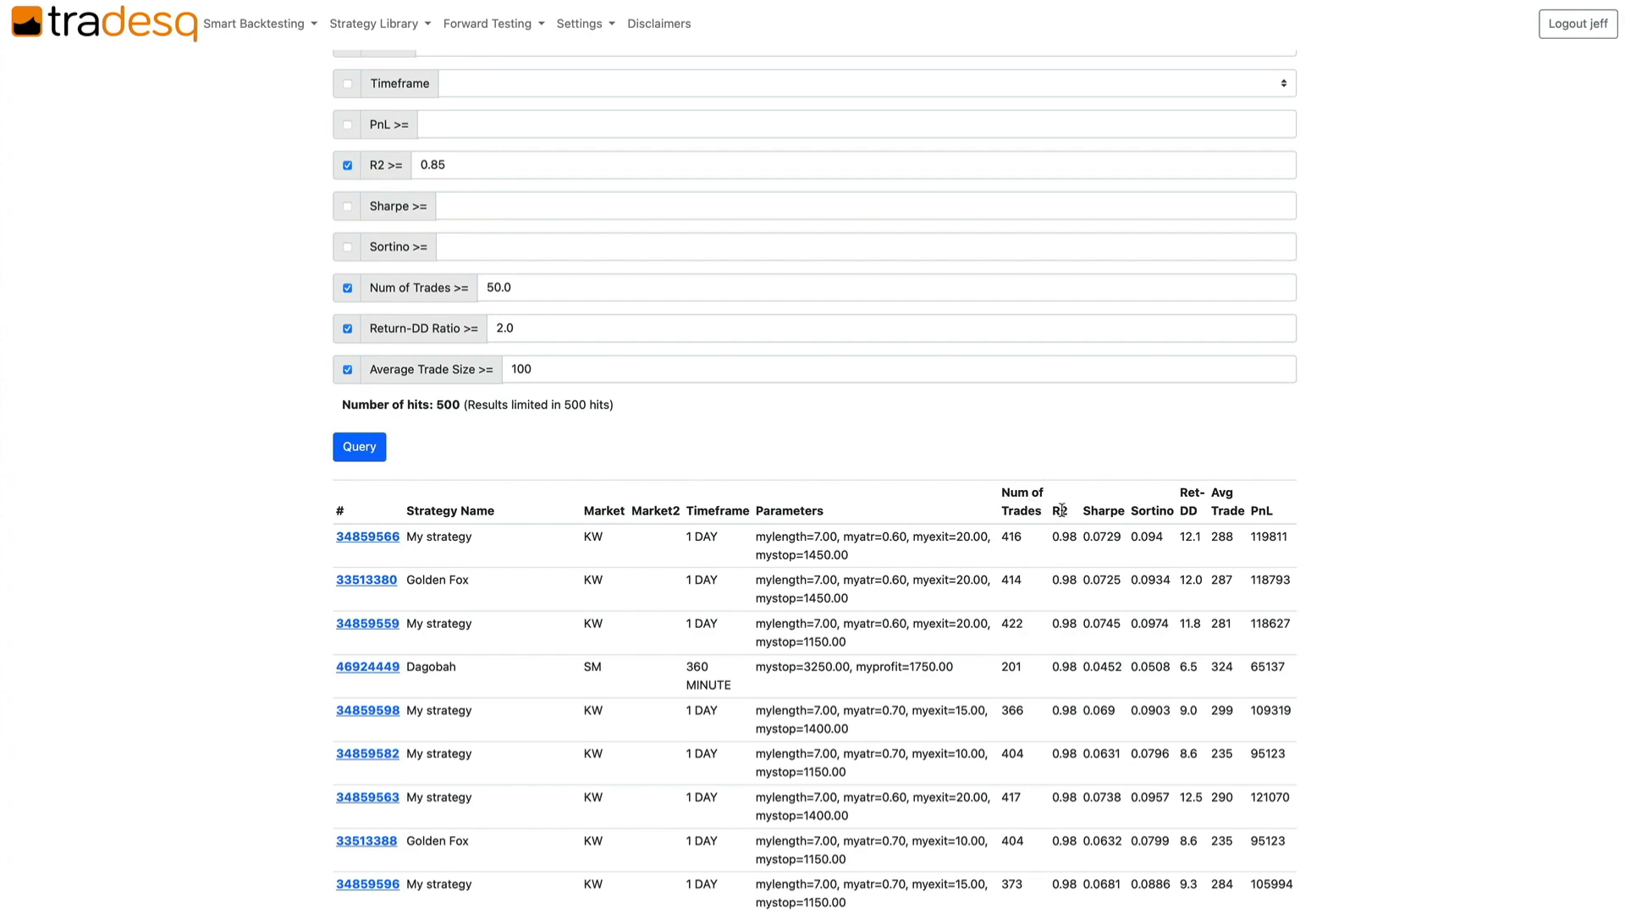
click(1061, 509)
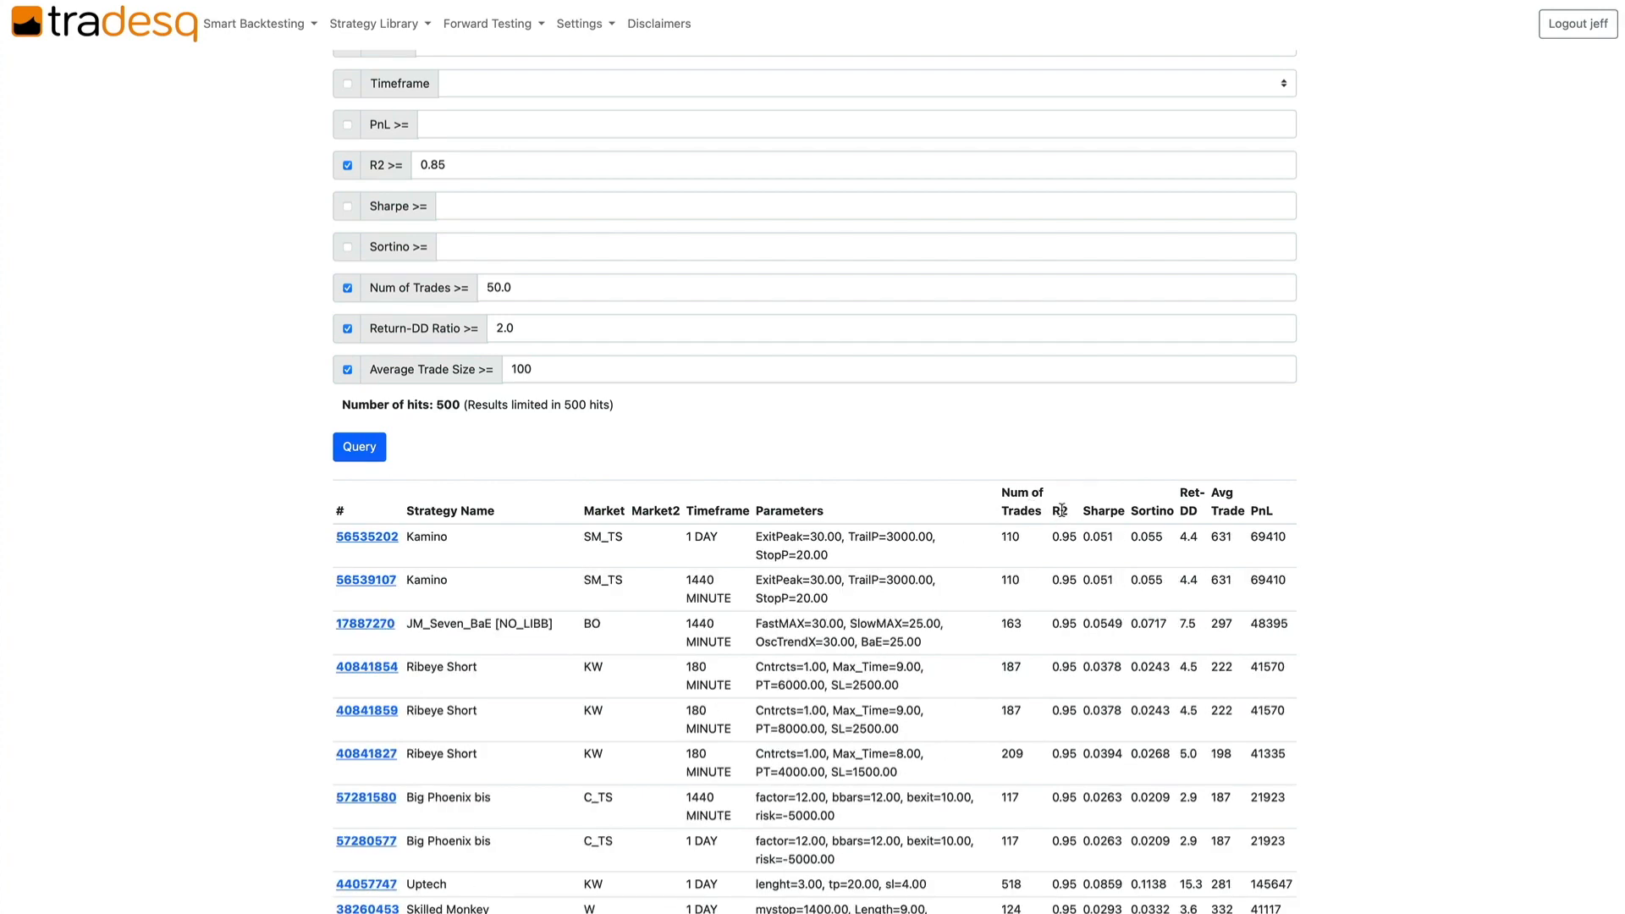
click(1061, 509)
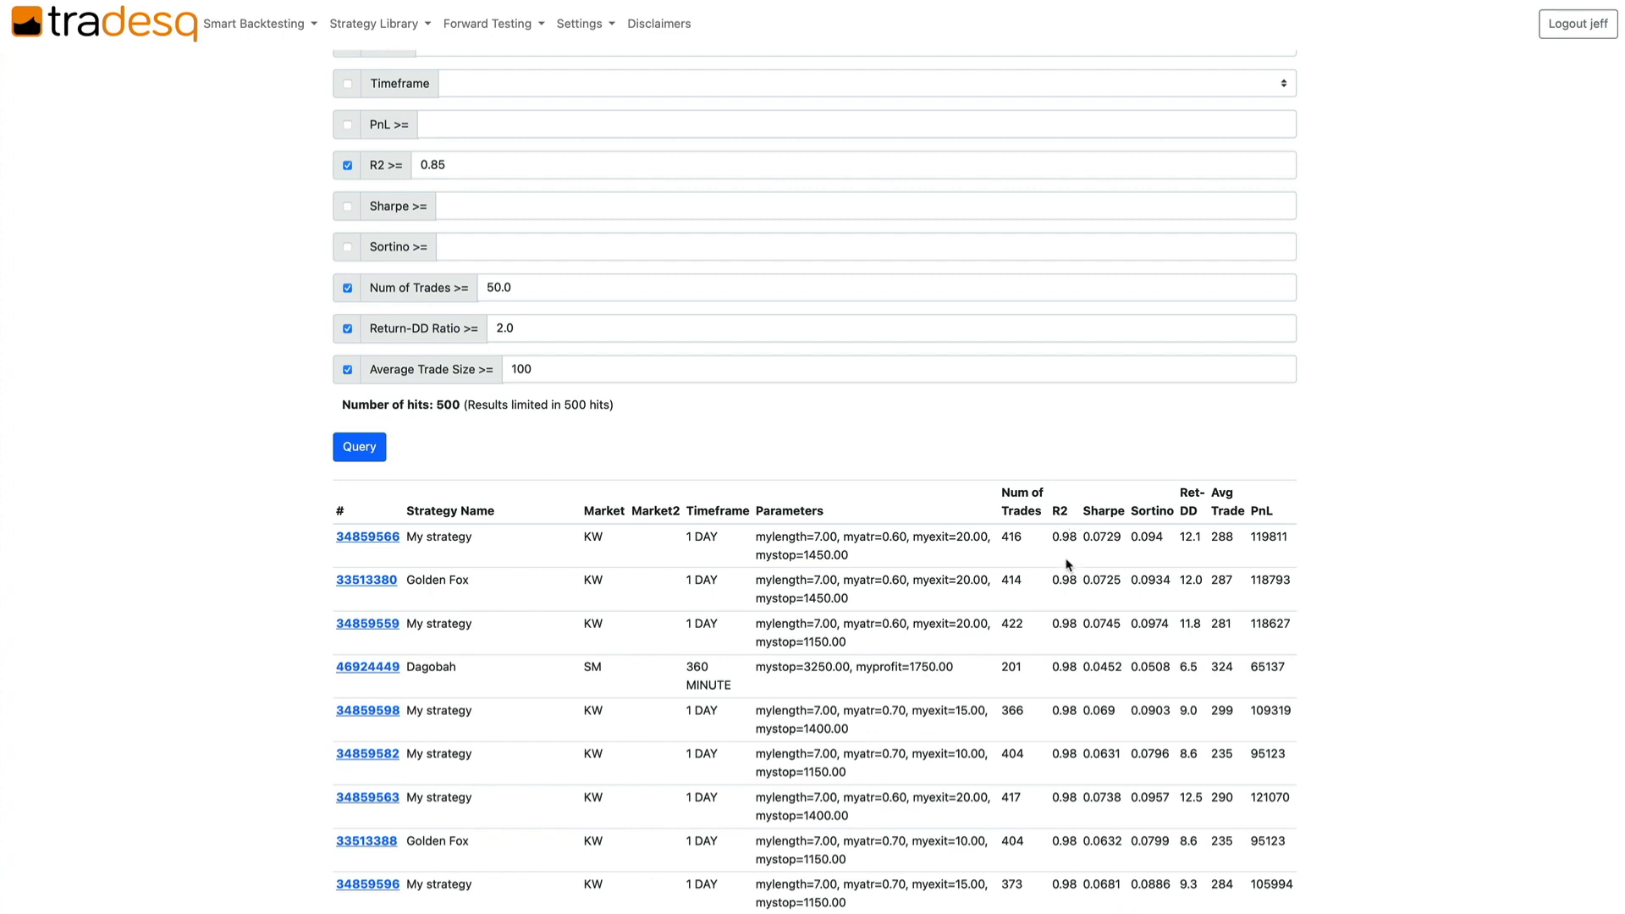
click(1191, 505)
click(1191, 505)
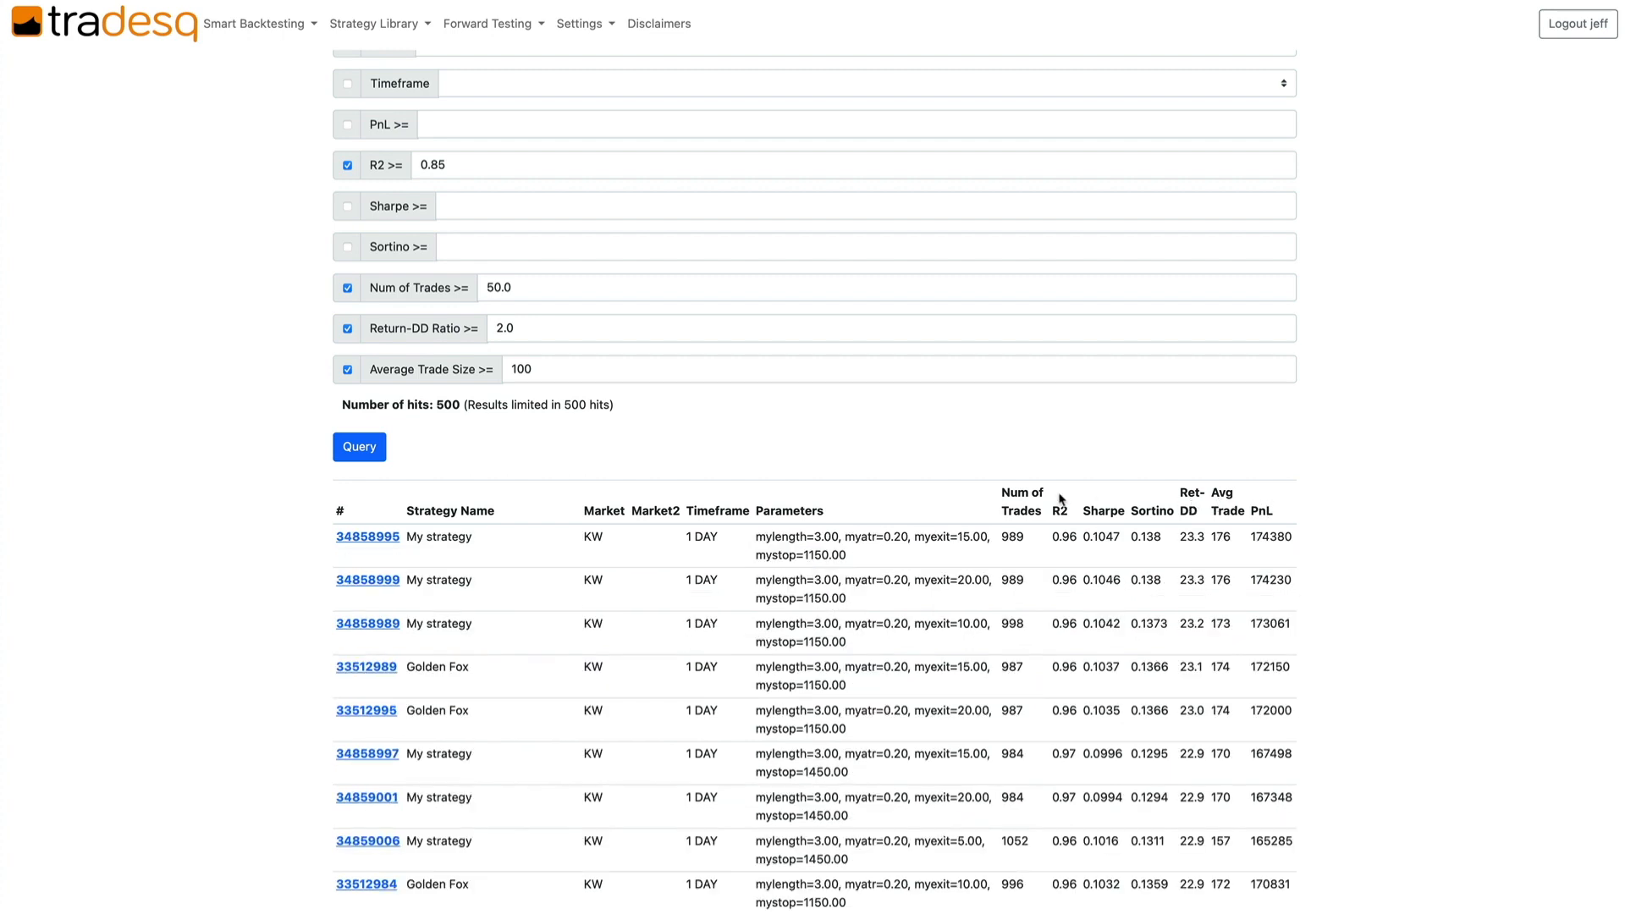
scroll(1013, 492, up, 2)
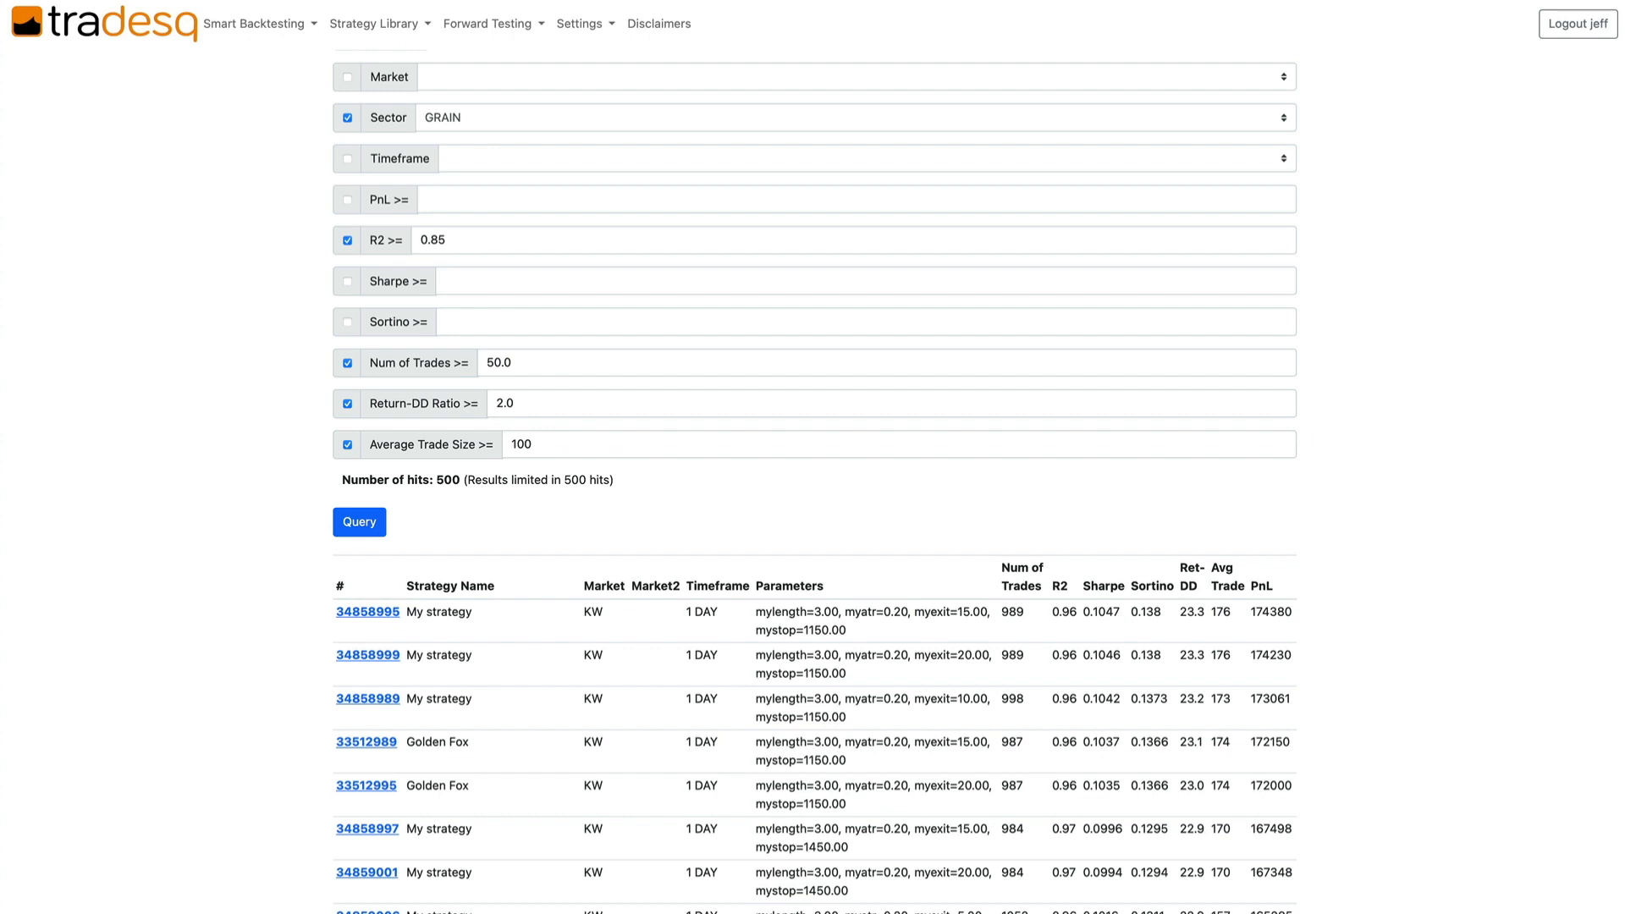
scroll(1165, 568, up, 3)
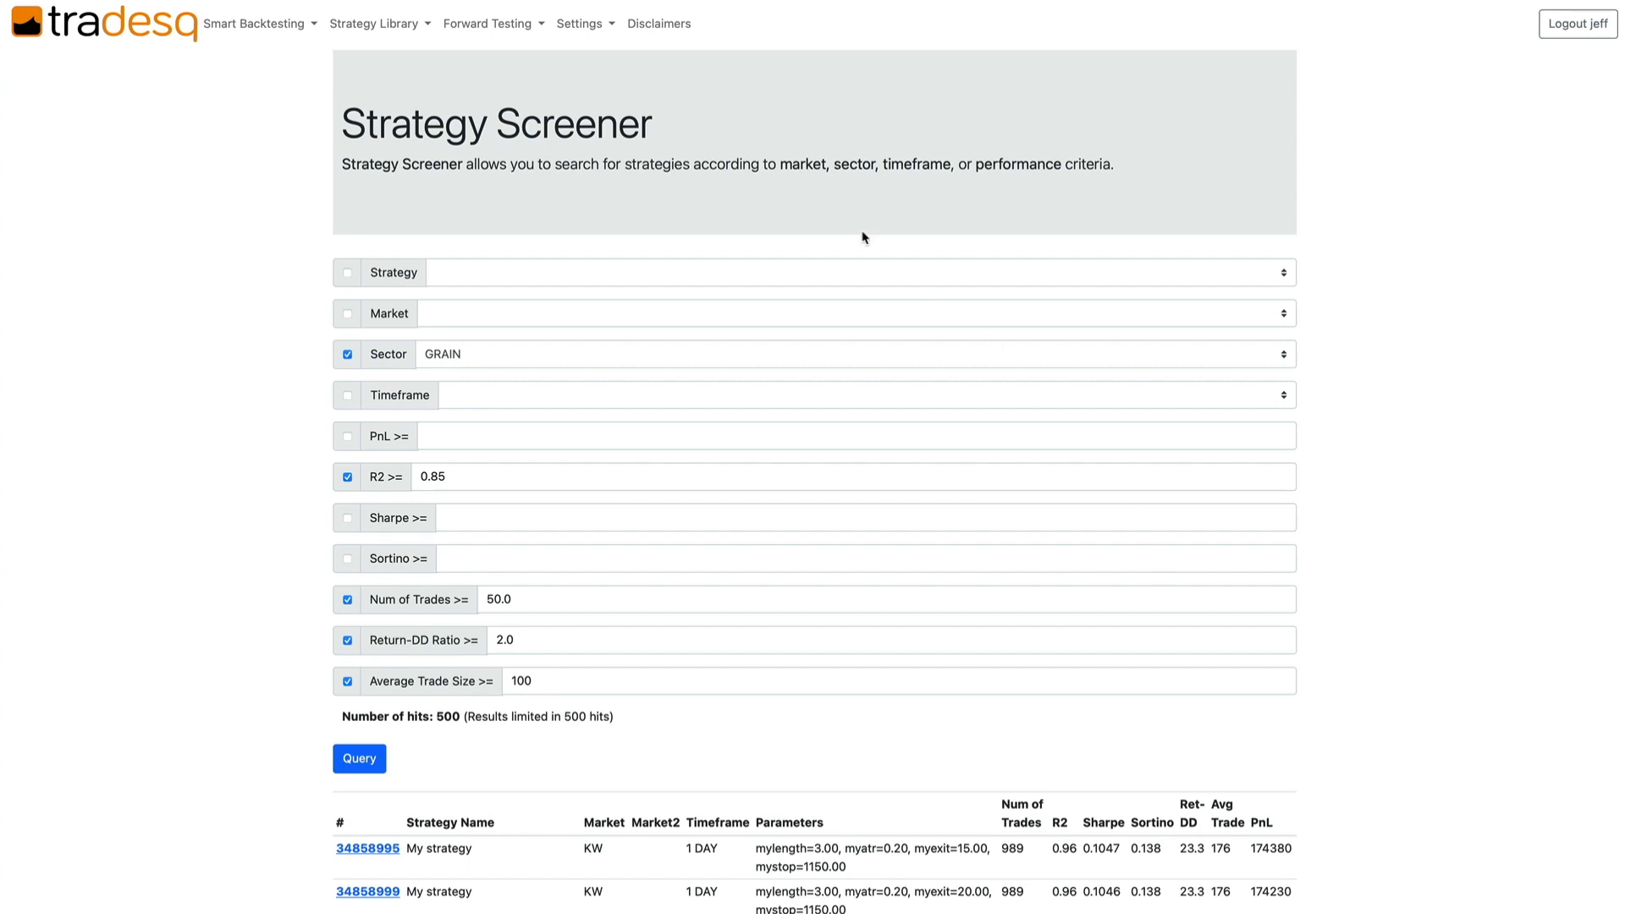
click(522, 26)
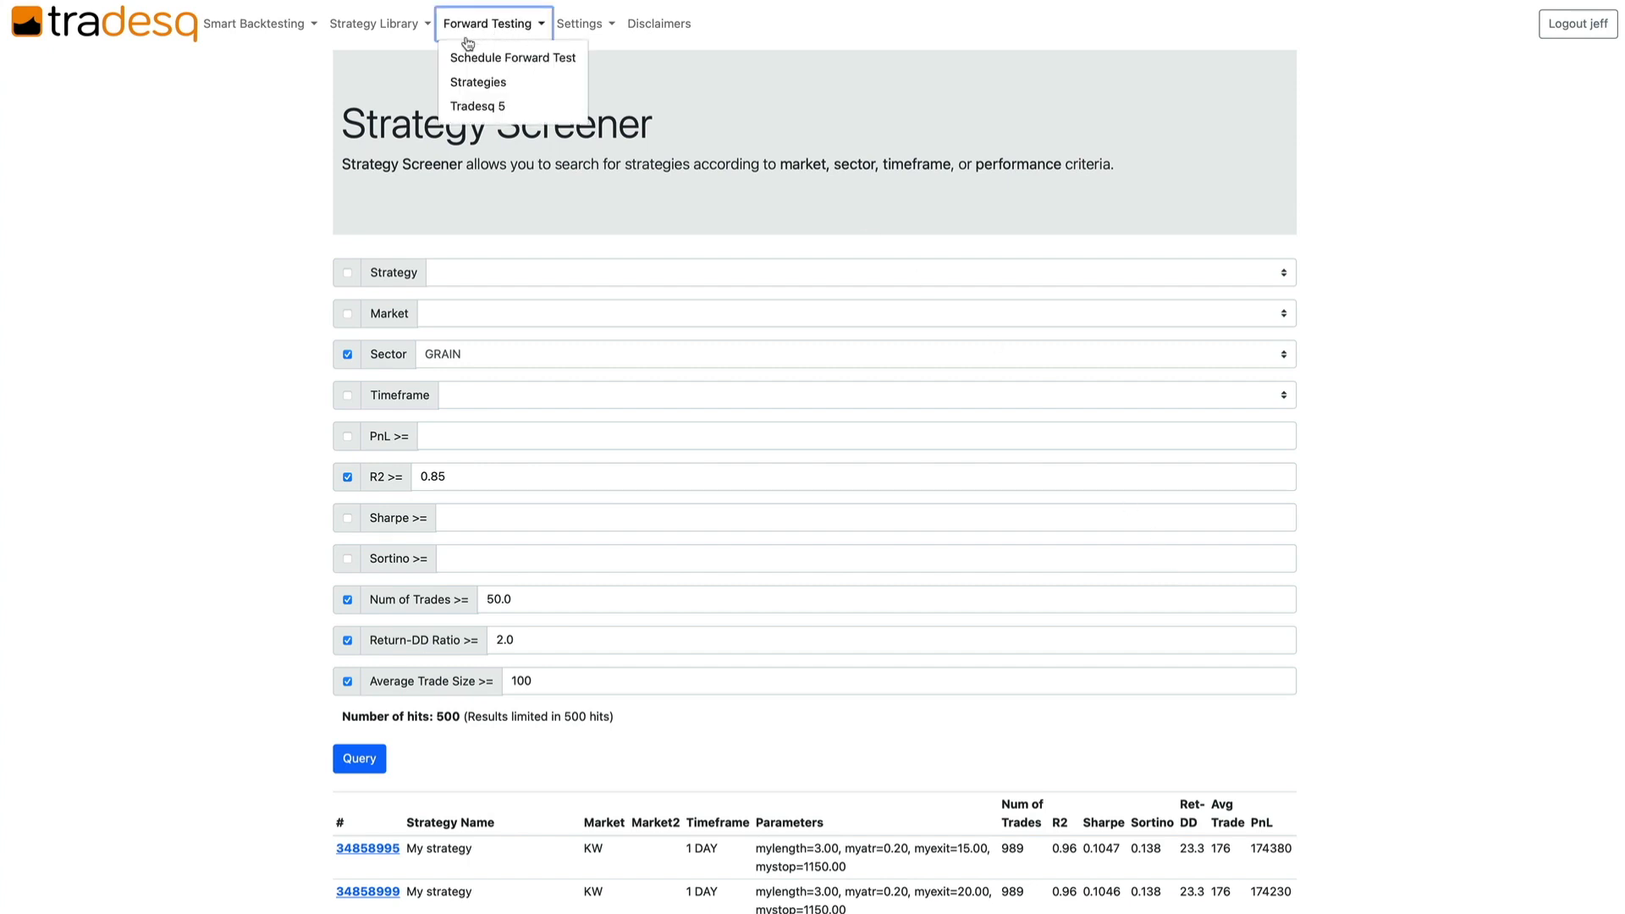
click(1435, 146)
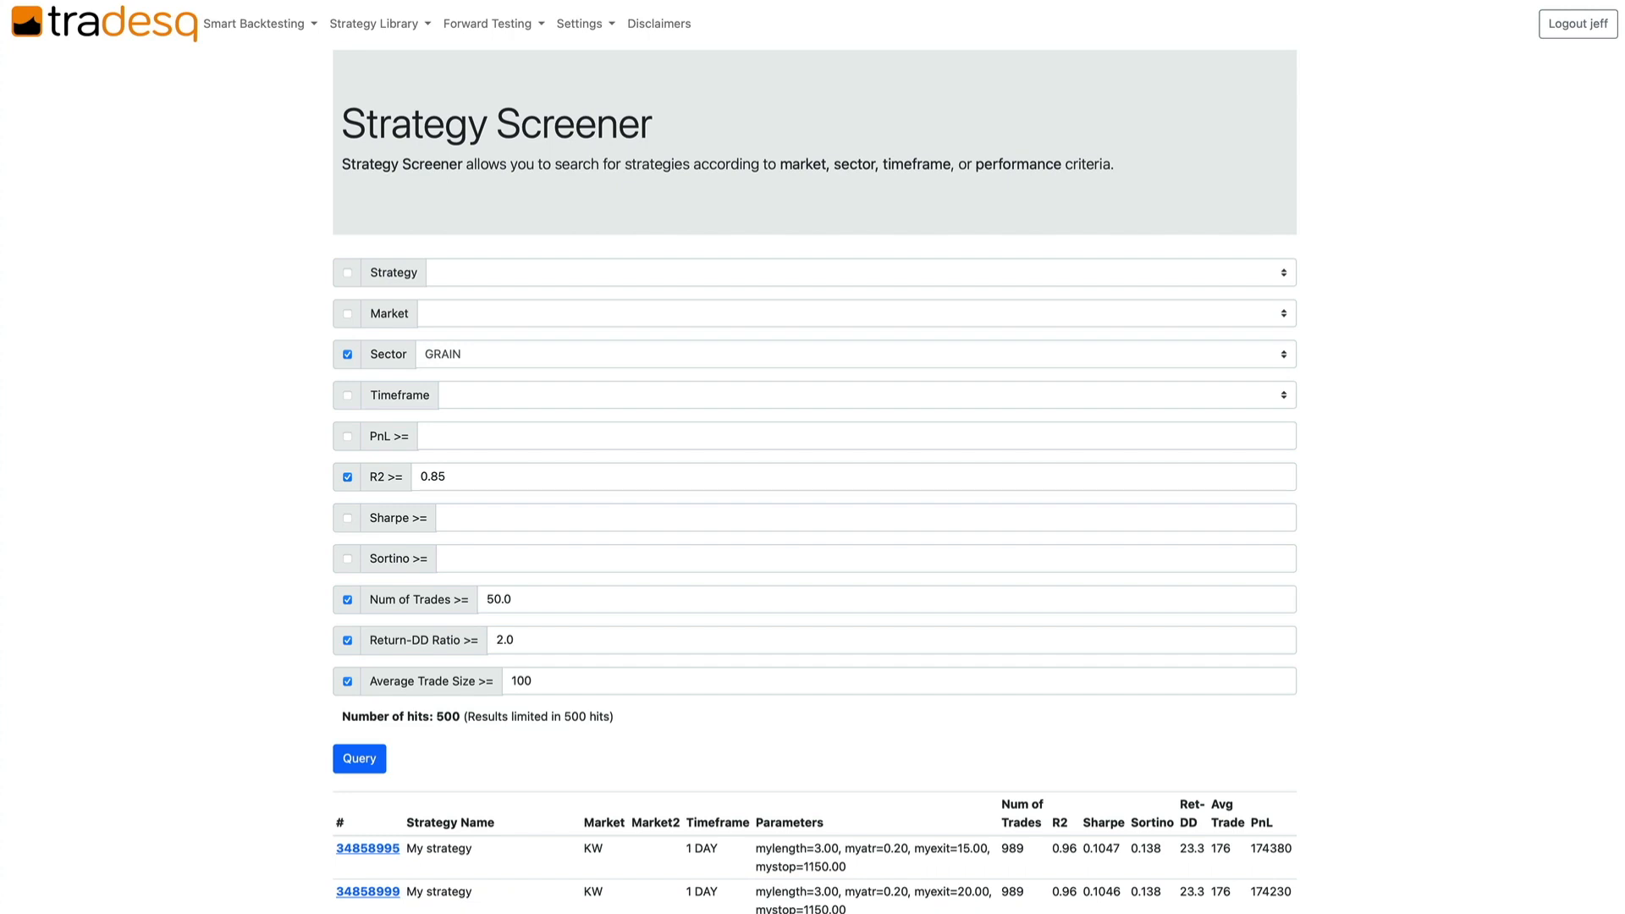
scroll(1177, 559, up, 2)
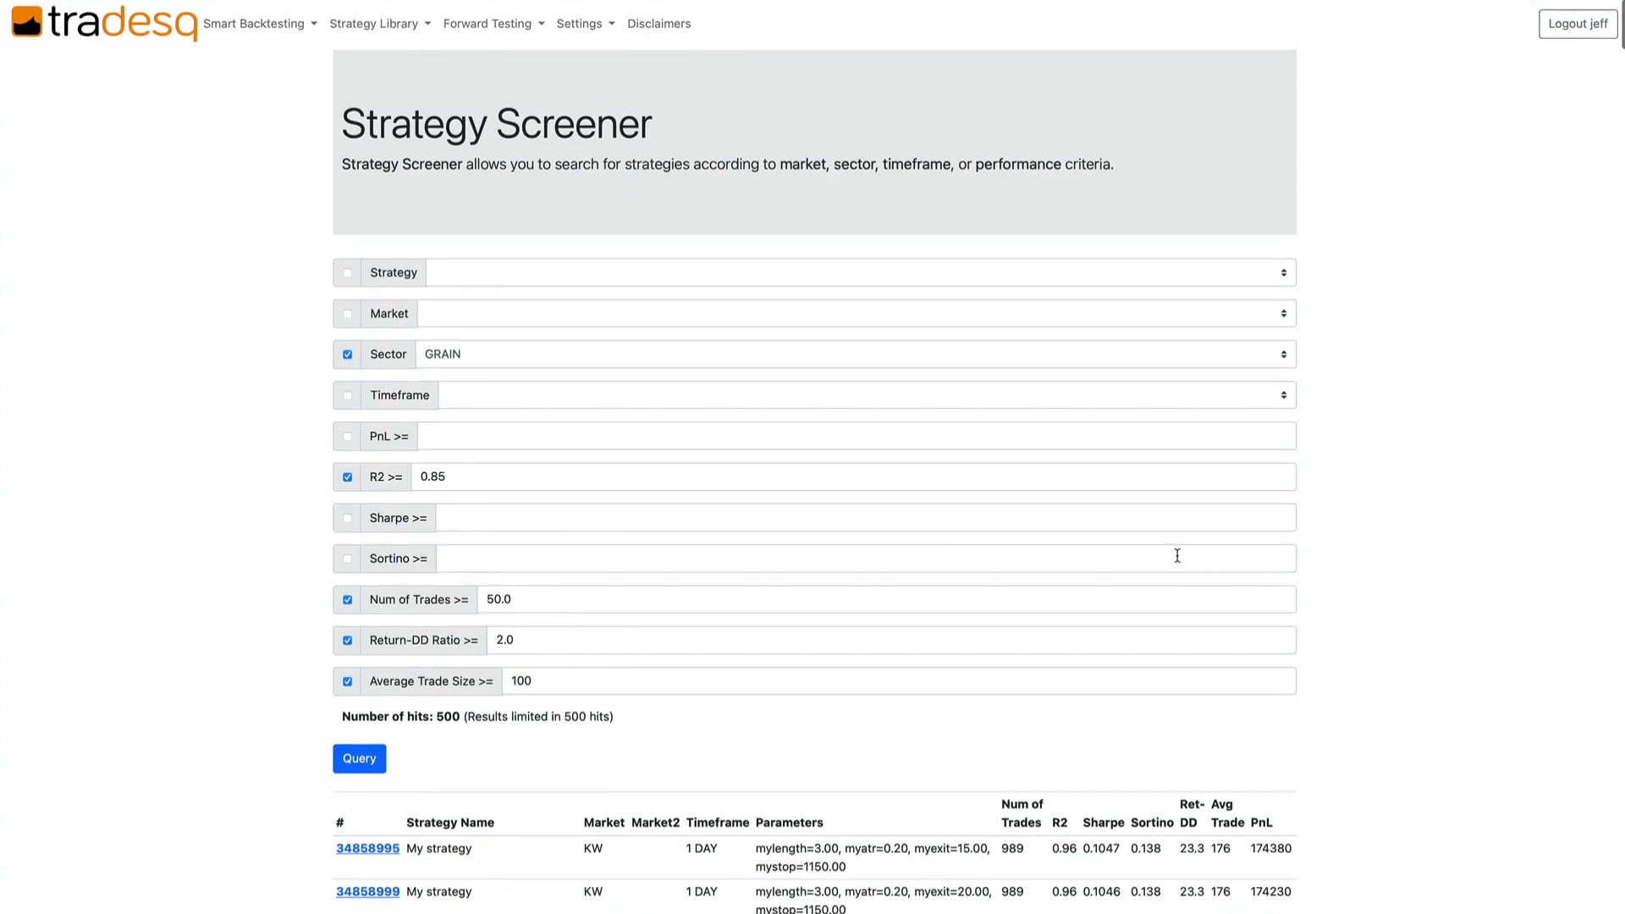